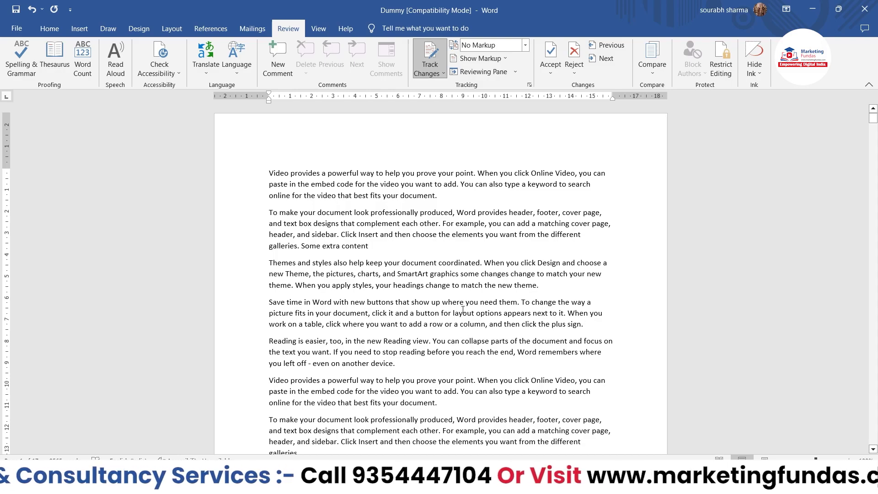
Switch the review display to Original and turn Track Changes off
{"action": "left_click", "coordinate": [526, 45]}
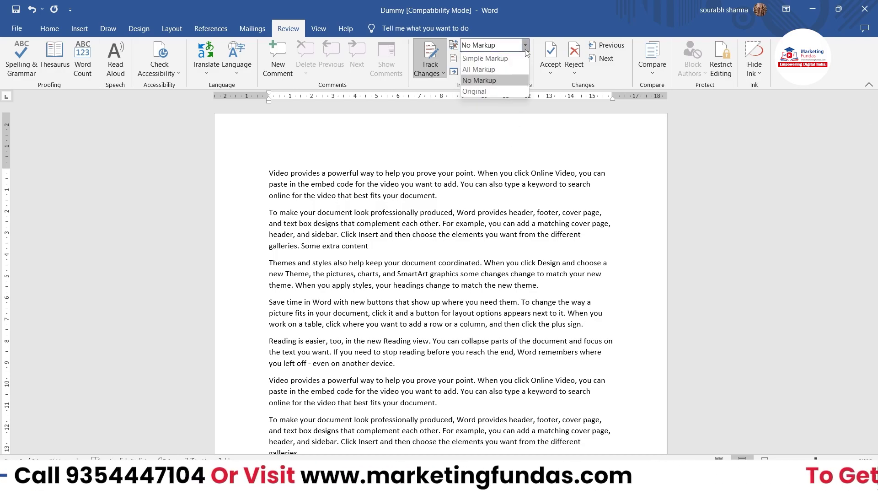
{"action": "left_click", "coordinate": [507, 94]}
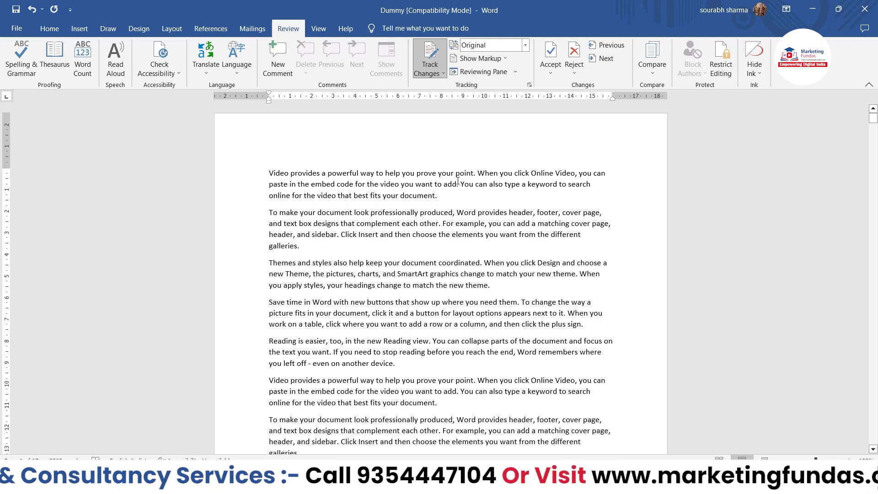
{"action": "left_click", "coordinate": [430, 57]}
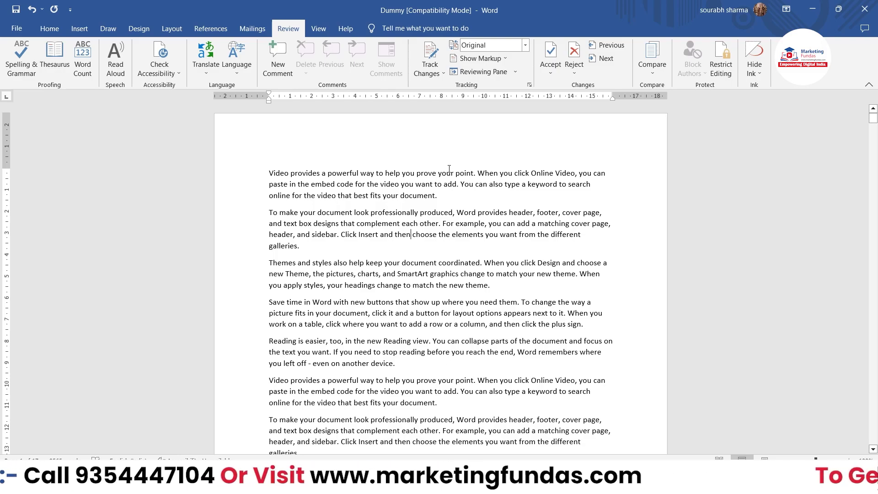
Turn Track Changes back on and bring up the Lock Tracking dialog
{"action": "left_click", "coordinate": [436, 74]}
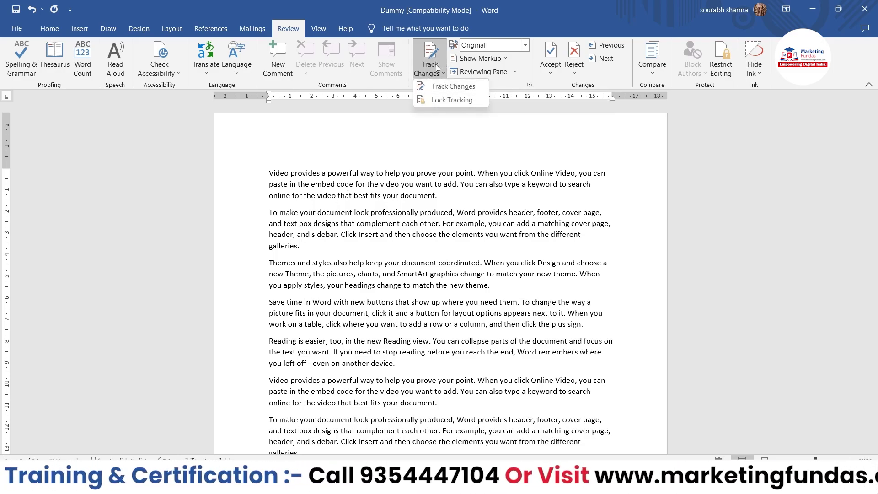
{"action": "left_click", "coordinate": [446, 91]}
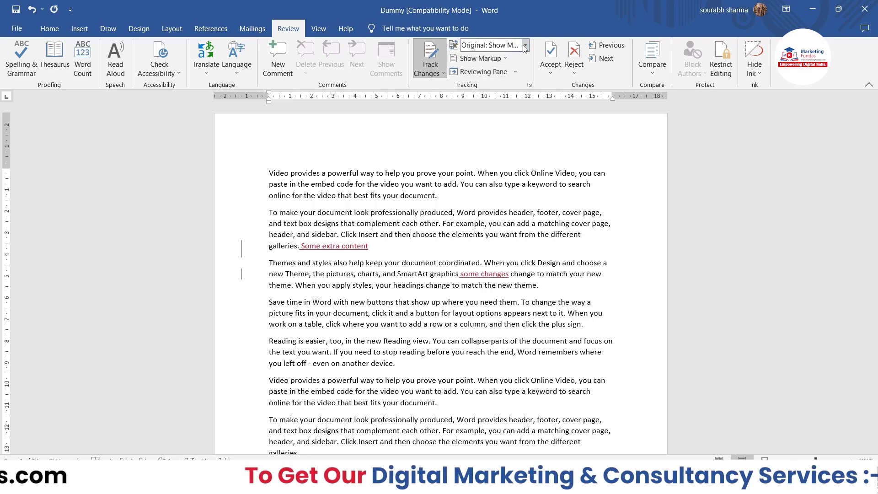
{"action": "left_click", "coordinate": [443, 73]}
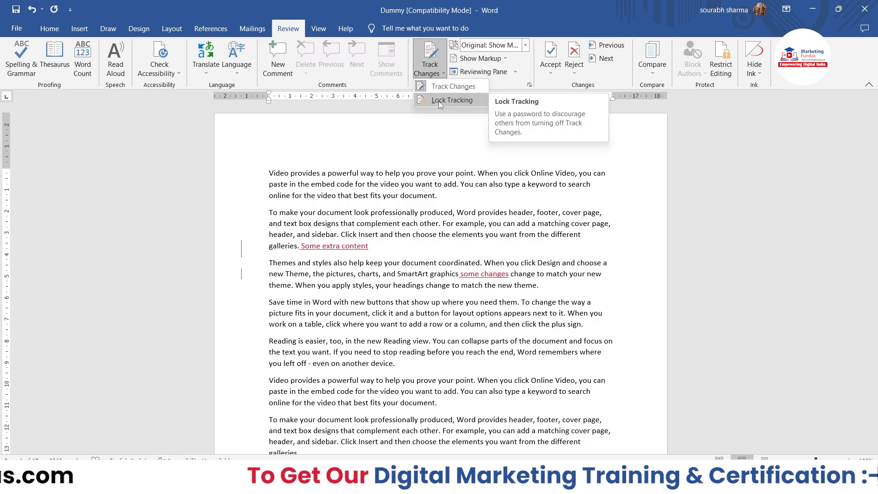
{"action": "left_click", "coordinate": [438, 101]}
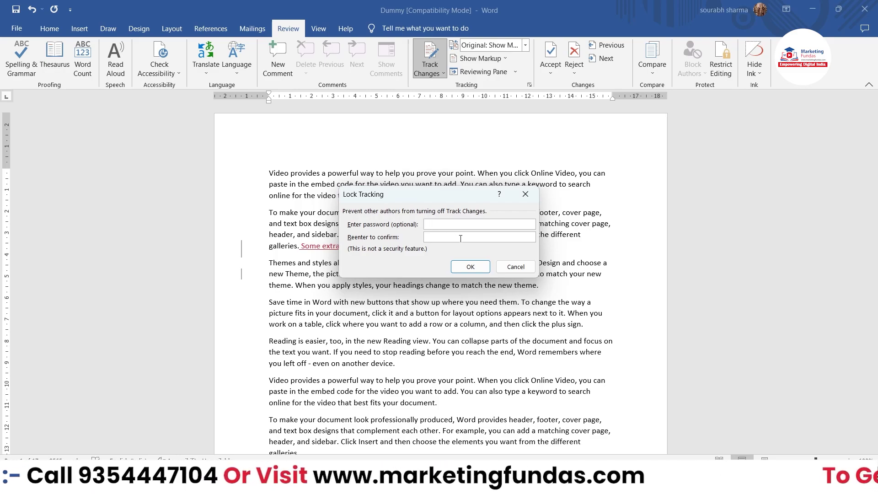
Lock tracking with no password, then unlock it again via Lock Tracking
{"action": "left_click", "coordinate": [471, 266]}
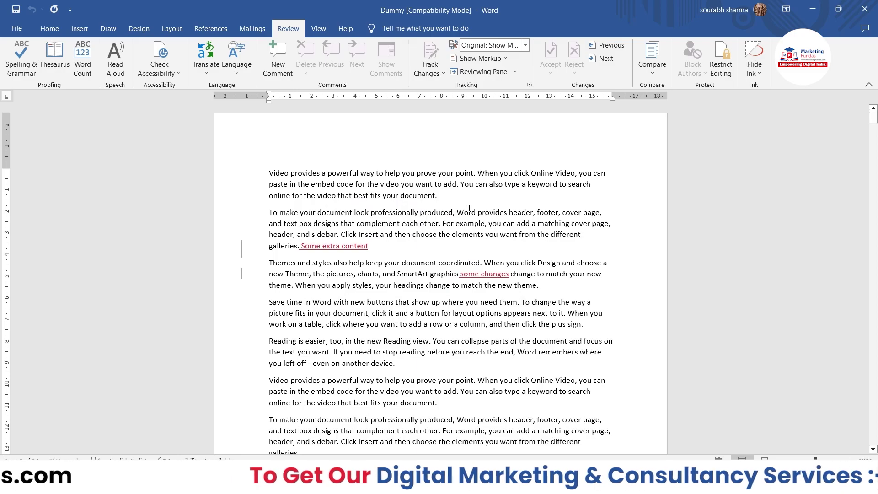
{"action": "left_click", "coordinate": [435, 73]}
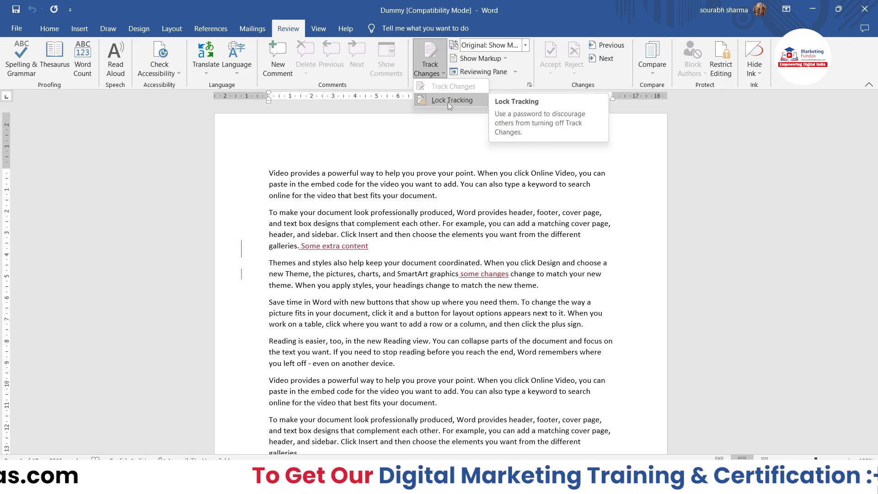
{"action": "left_click", "coordinate": [448, 103]}
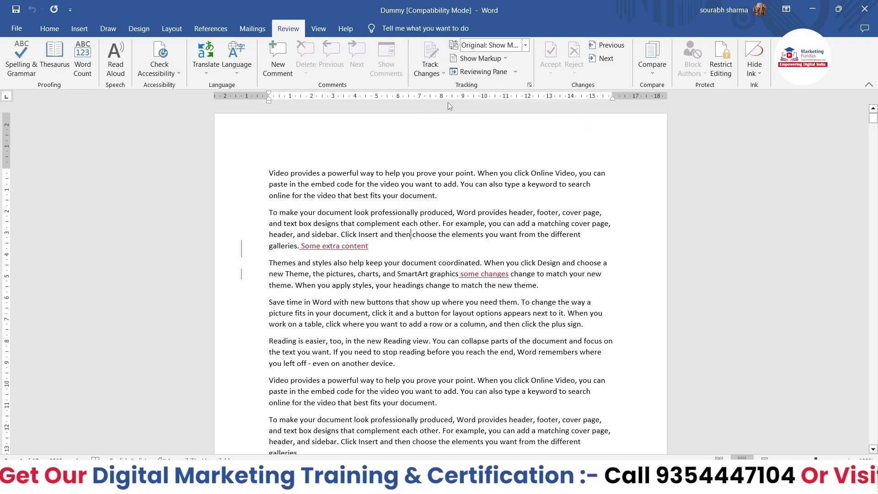
Lock tracking with a numeric password entered in both password fields
{"action": "left_click", "coordinate": [437, 72]}
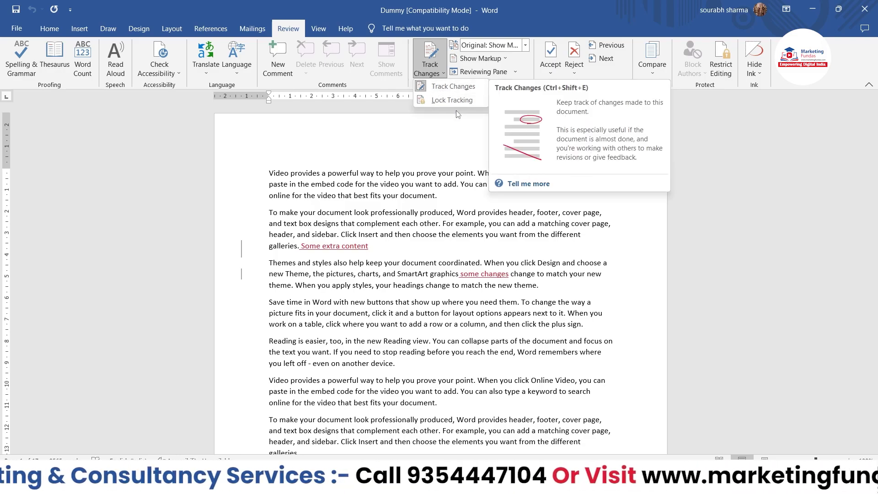
{"action": "left_click", "coordinate": [451, 101]}
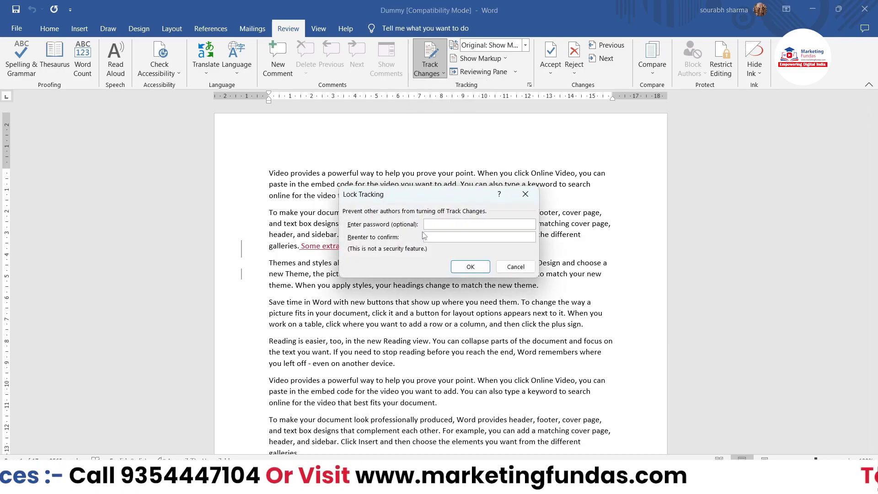
{"action": "key", "text": "Num_Lock"}
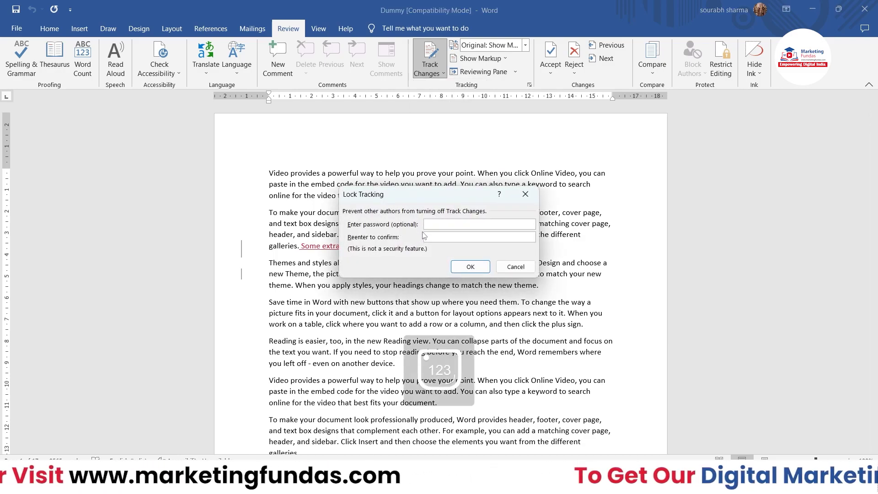
{"action": "type", "text": "*****"}
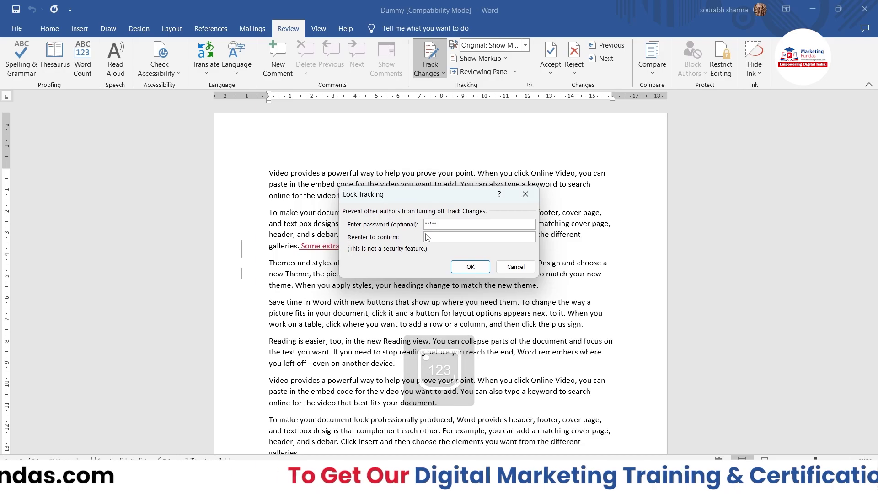
{"action": "type", "text": "*****"}
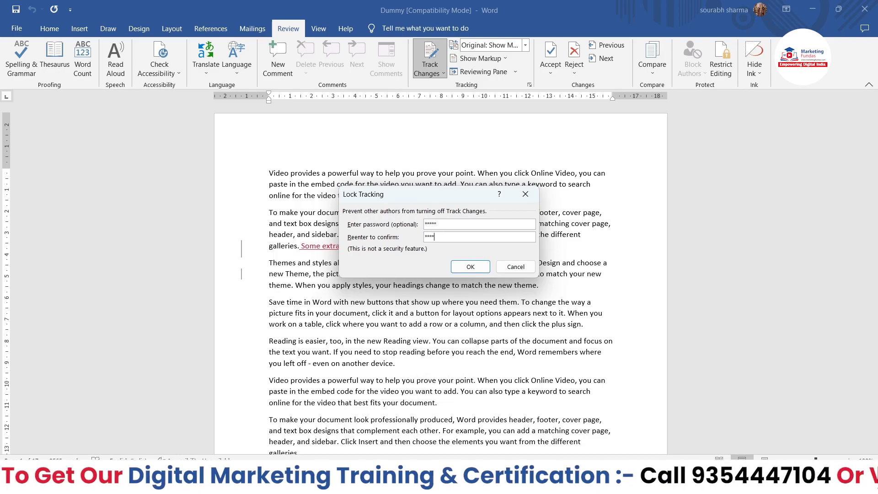
{"action": "left_click", "coordinate": [472, 266]}
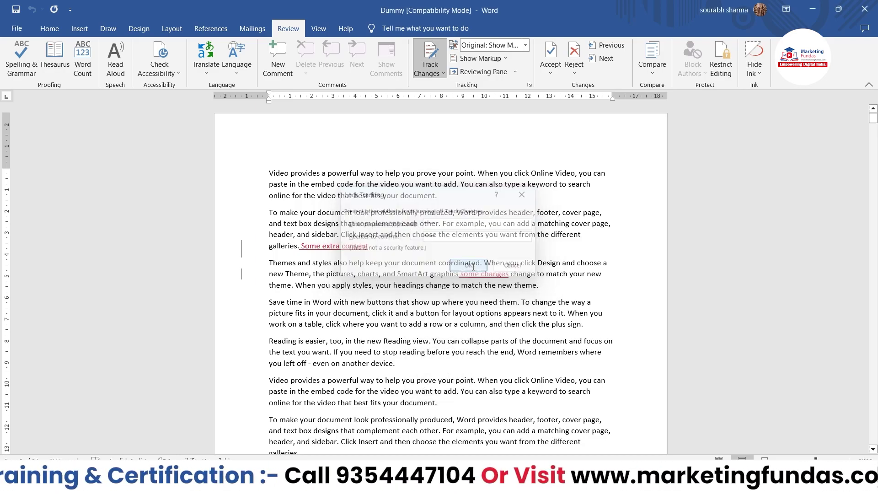
{"action": "left_click", "coordinate": [432, 69]}
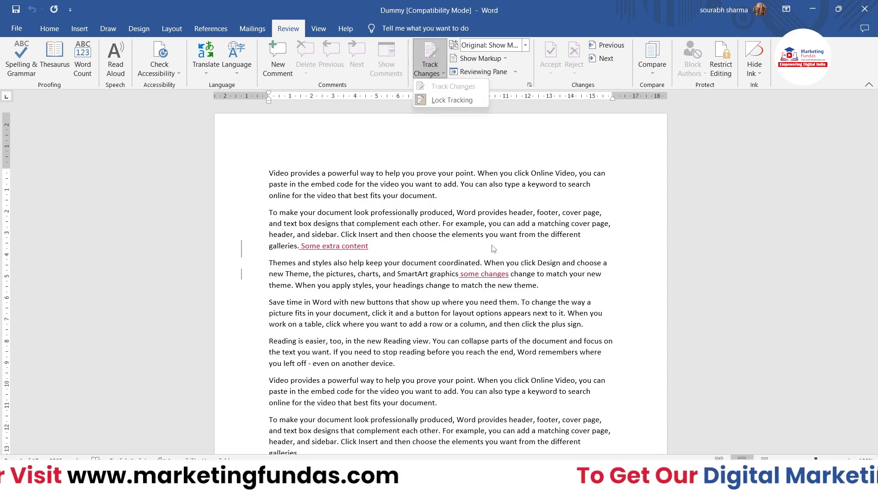
Cancel the Unlock Tracking prompt and set the review display to No Markup
{"action": "left_click", "coordinate": [469, 101]}
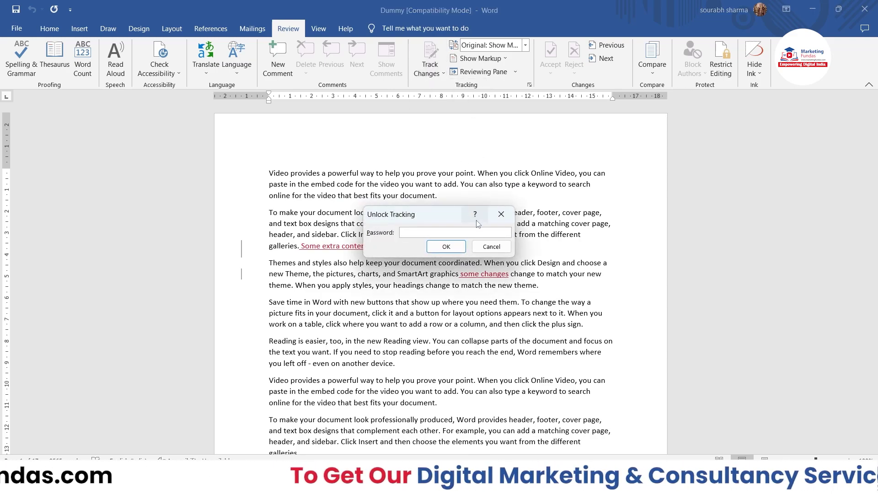
{"action": "left_click", "coordinate": [491, 247]}
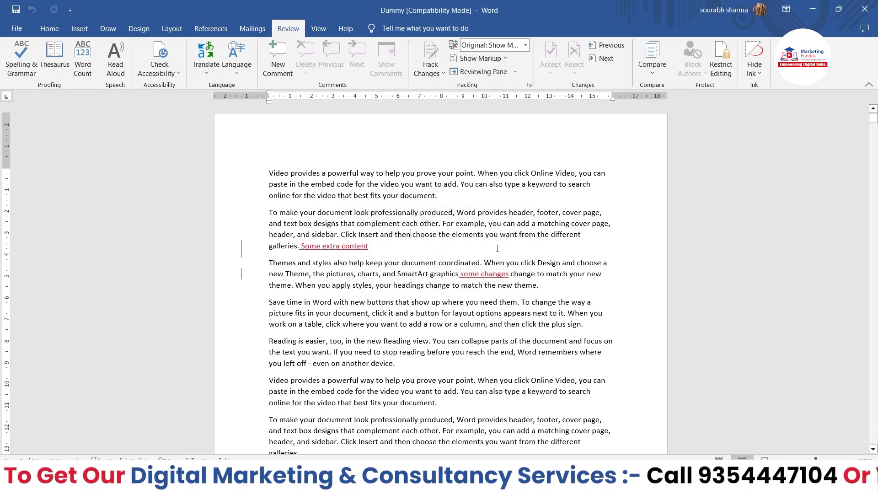
{"action": "left_click", "coordinate": [526, 45]}
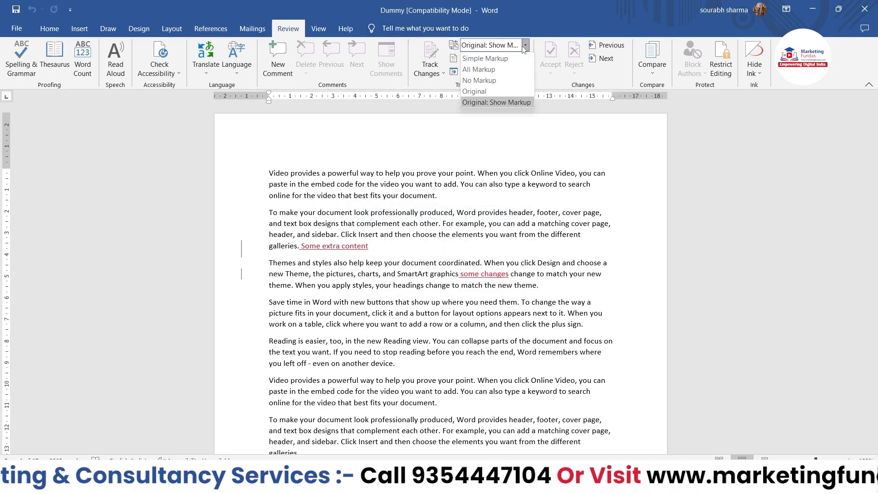
{"action": "left_click", "coordinate": [489, 82]}
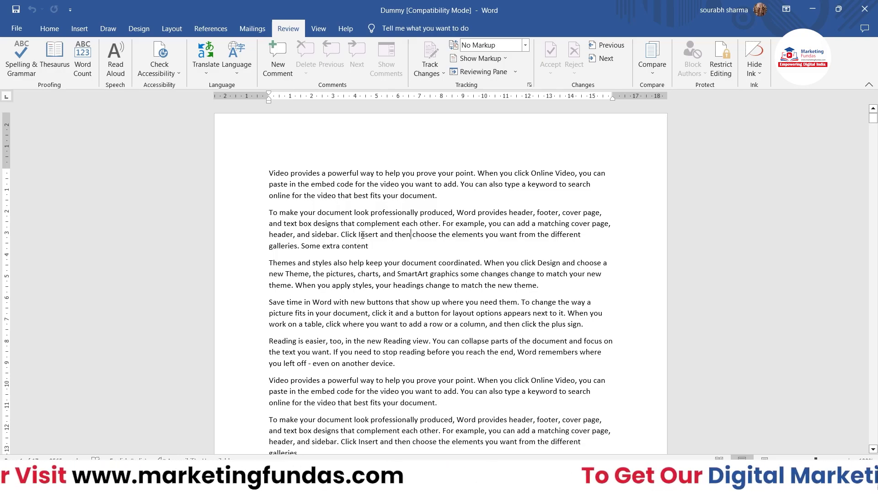
Save as Word Document 'Dummy 2' on the Desktop, accepting the format upgrade
{"action": "left_click", "coordinate": [16, 28]}
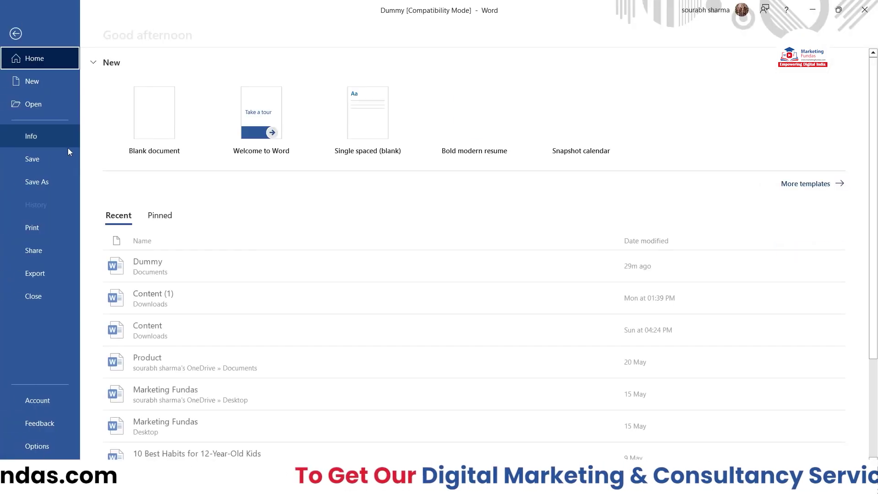
{"action": "left_click", "coordinate": [39, 181]}
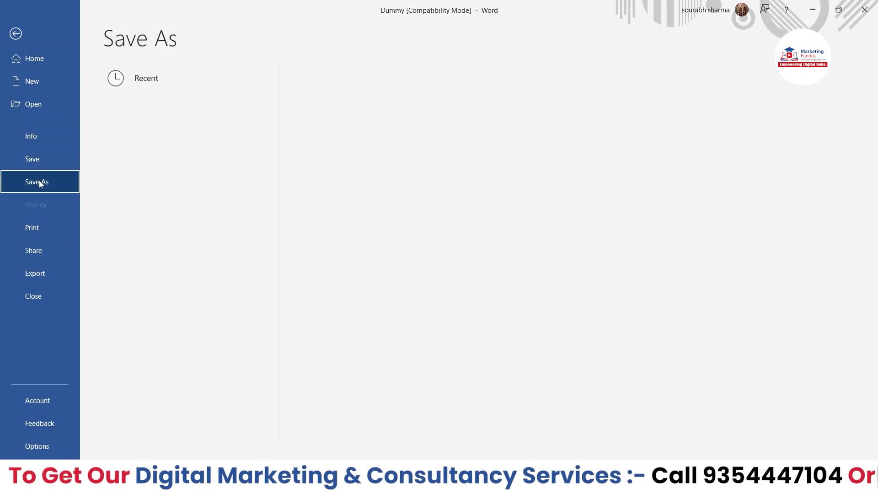
{"action": "left_click", "coordinate": [353, 245]}
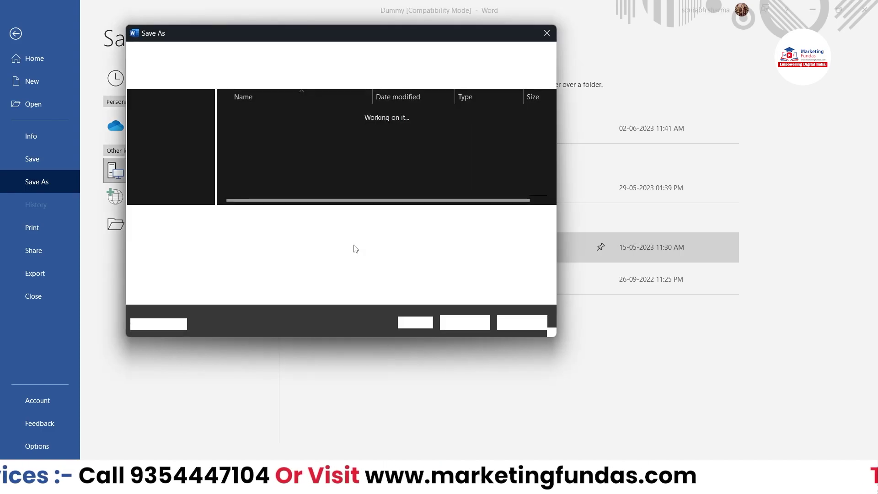
{"action": "key", "text": "End"}
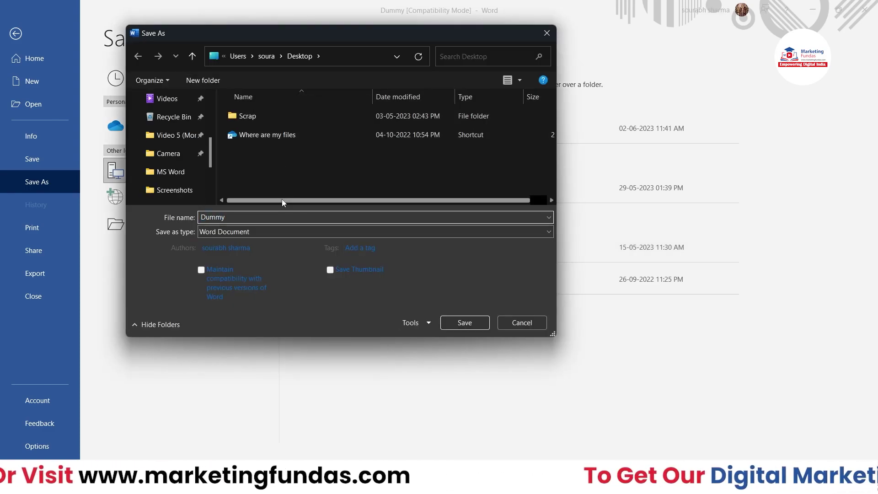
{"action": "type", "text": "2"}
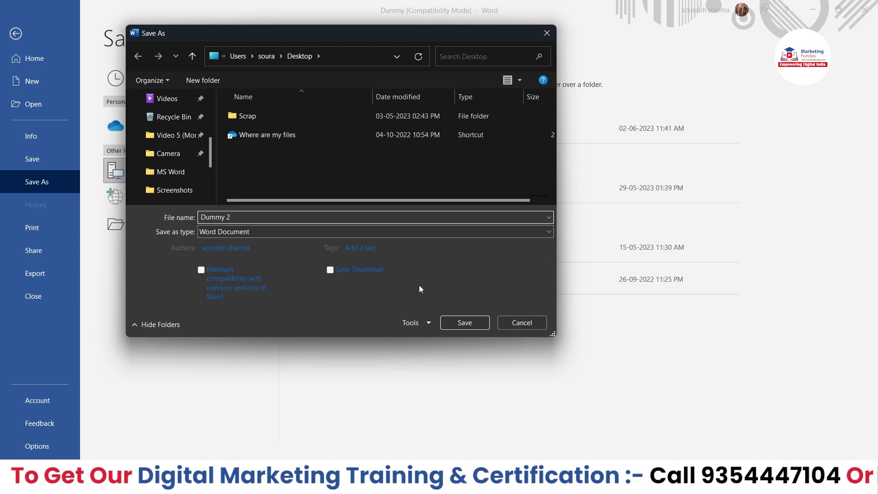
{"action": "left_click", "coordinate": [465, 321]}
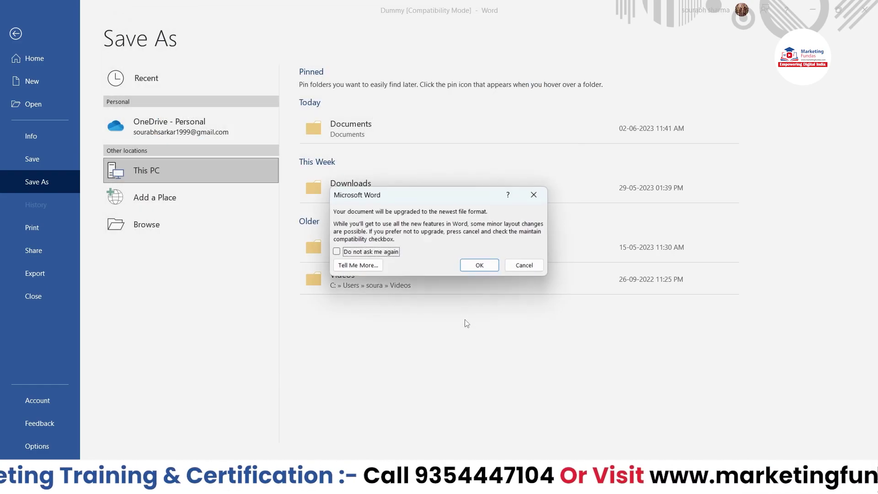
{"action": "left_click", "coordinate": [487, 274]}
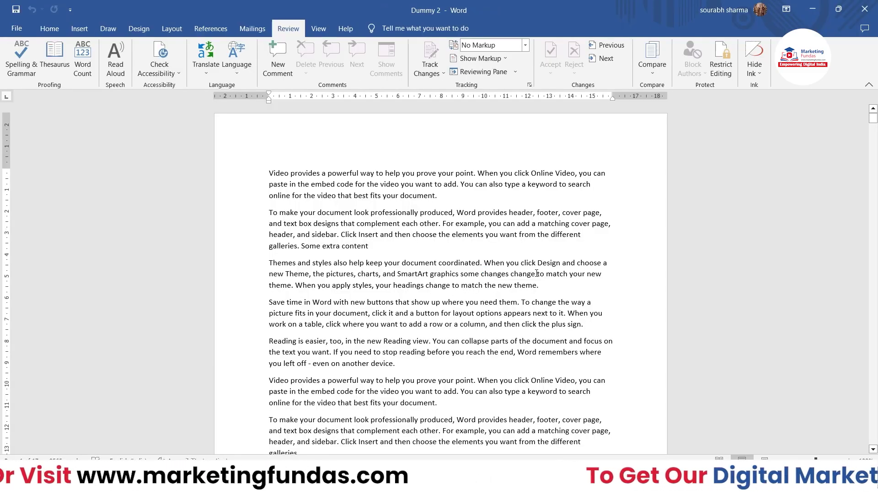
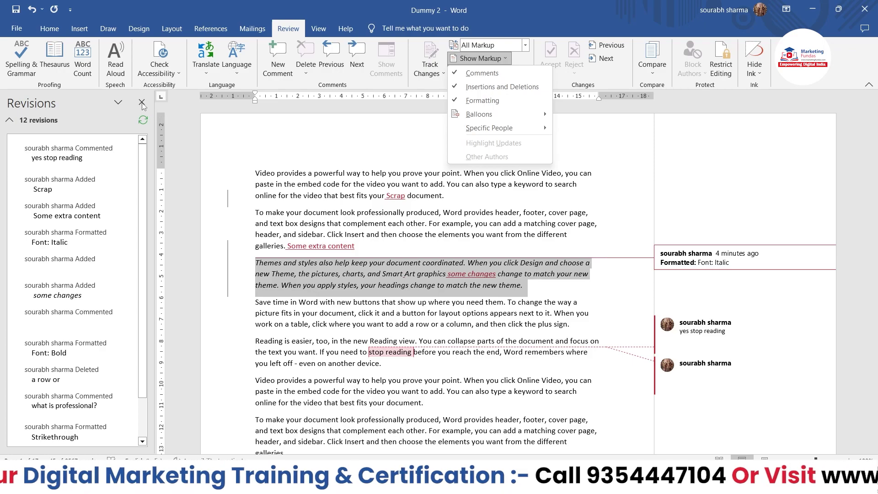
Dismiss the Show Markup menu, leaving Dummy 2's 12 revisions listed in the Revisions pane
{"action": "left_click", "coordinate": [144, 107]}
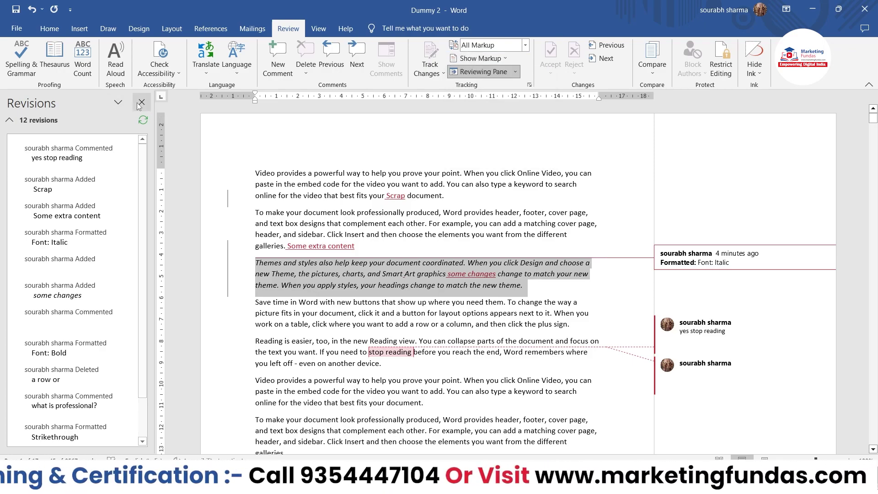
Close the Revisions pane and show all revisions, including deleted 'a row or', in margin balloons
{"action": "left_click", "coordinate": [141, 102]}
{"action": "left_click", "coordinate": [493, 59]}
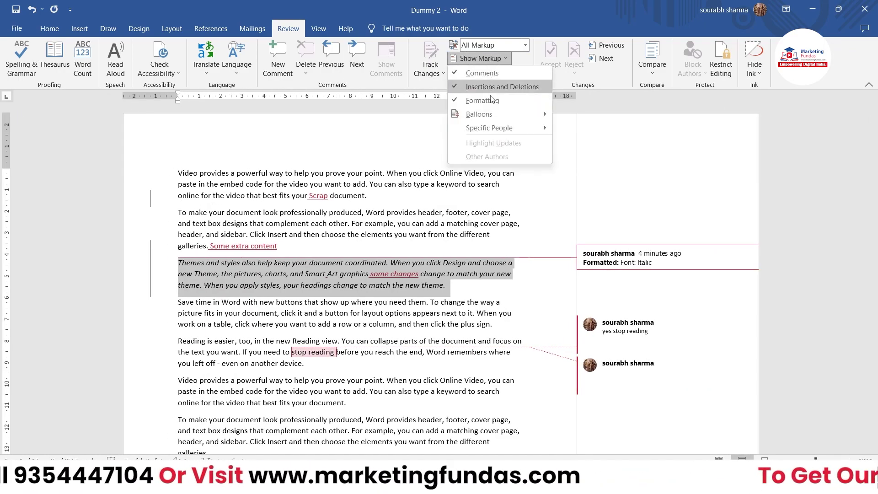
{"action": "mouse_move", "coordinate": [490, 113]}
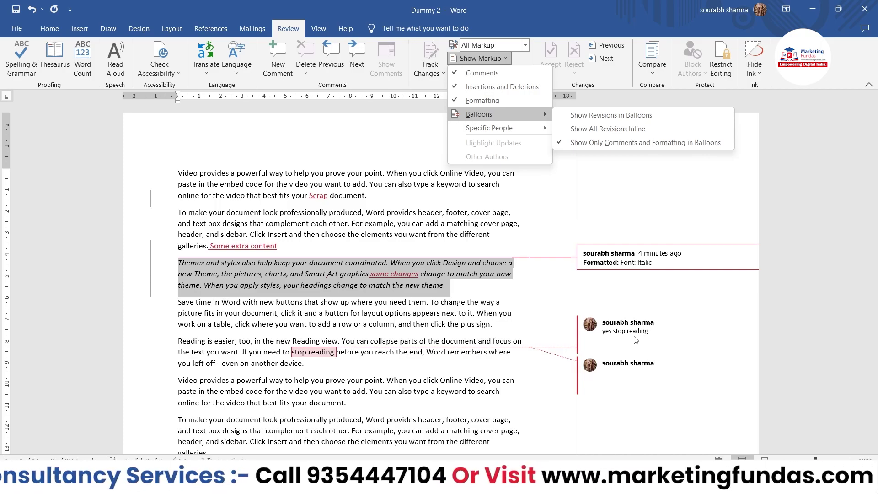
{"action": "left_click", "coordinate": [603, 119]}
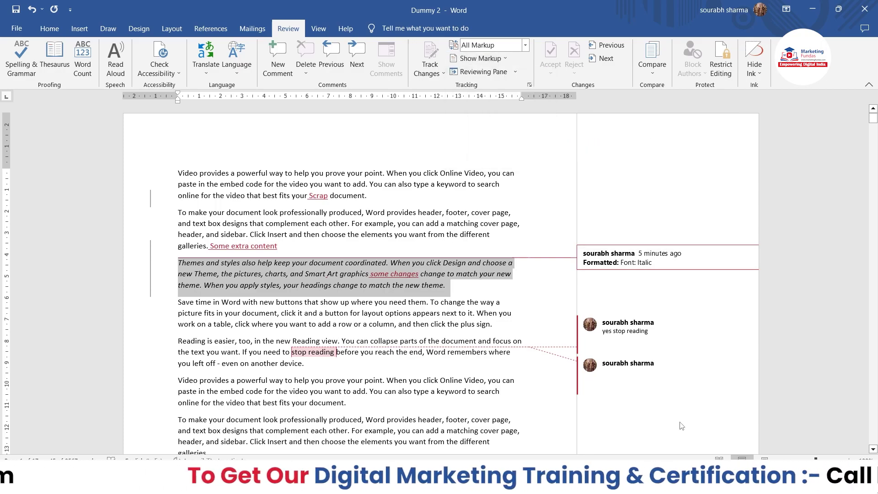
{"action": "scroll", "coordinate": [680, 423], "scroll_direction": "down", "scroll_amount": 8}
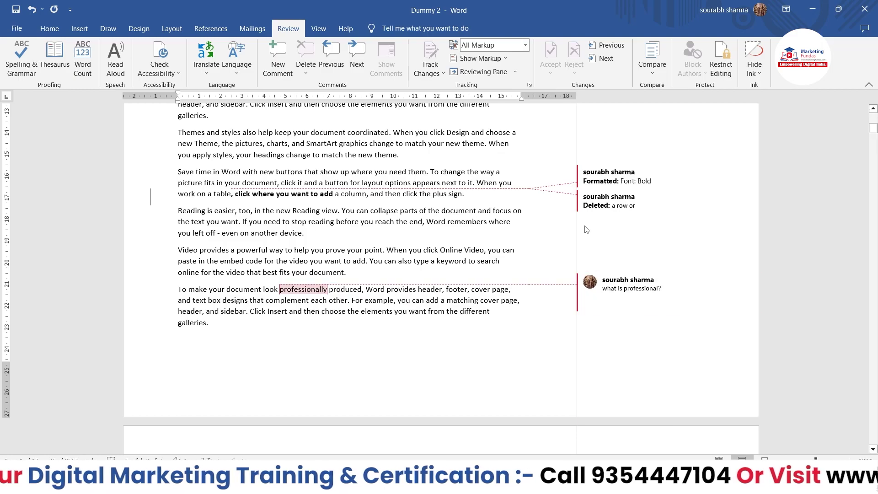
{"action": "left_click", "coordinate": [505, 59]}
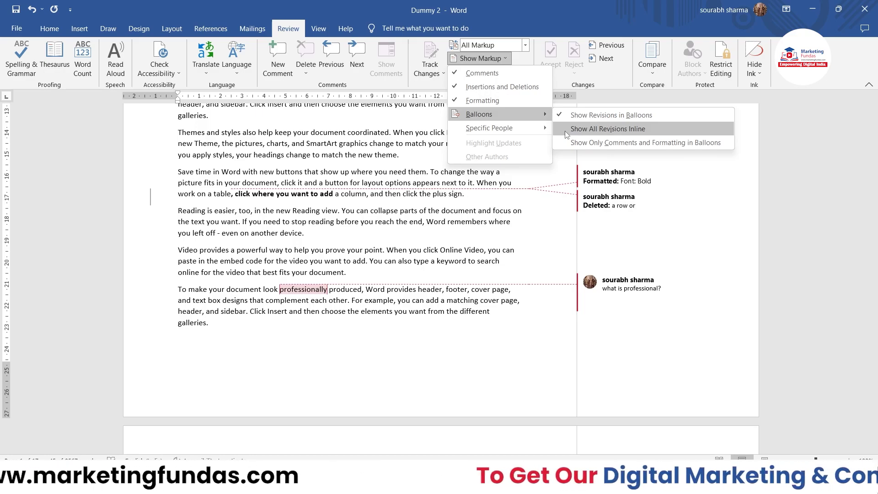
Show all tracked revisions inline and select the 'Reading is easier' paragraph
{"action": "left_click", "coordinate": [564, 129]}
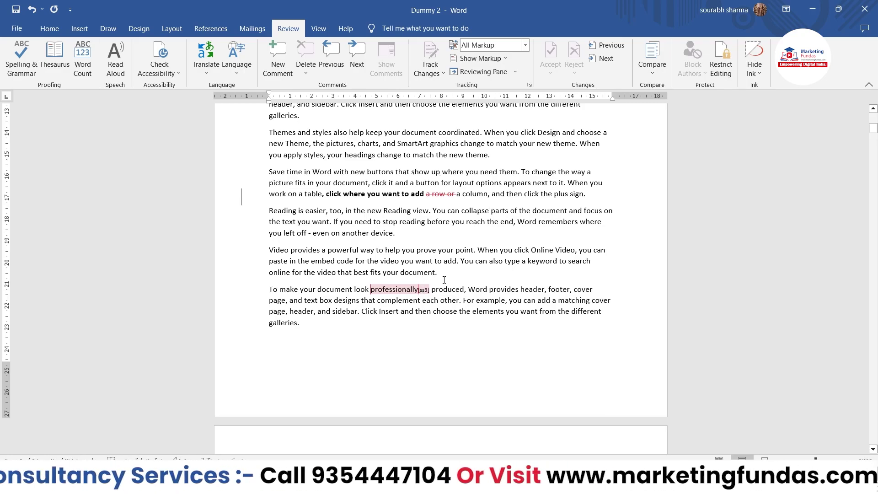
{"action": "scroll", "coordinate": [433, 289], "scroll_direction": "up", "scroll_amount": 7}
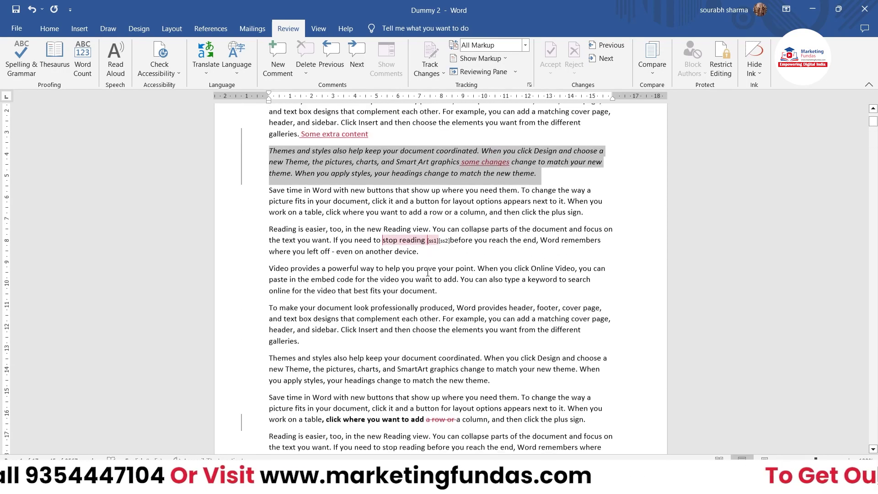
{"action": "left_click", "coordinate": [436, 259]}
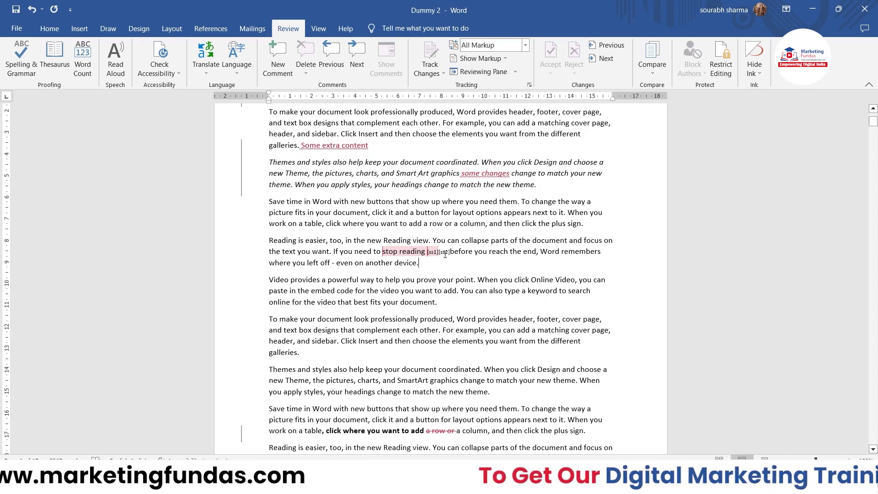
{"action": "triple_click", "coordinate": [445, 254]}
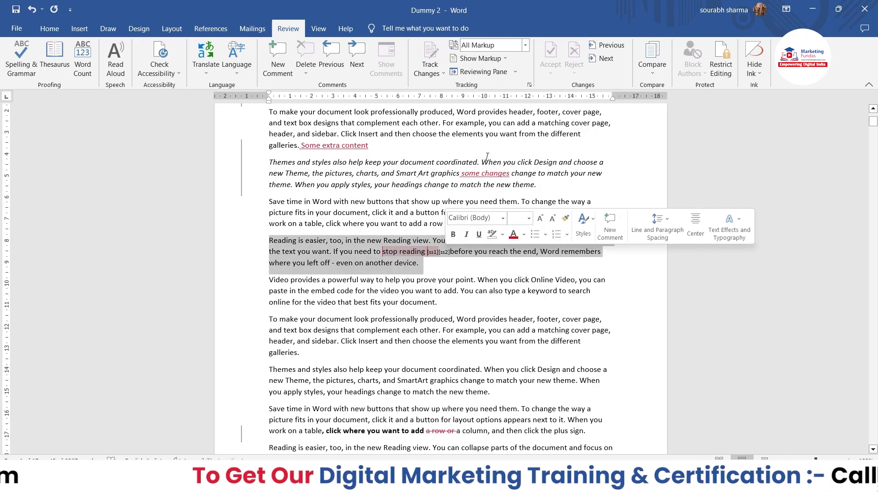
{"action": "scroll", "coordinate": [359, 183], "scroll_direction": "down", "scroll_amount": 6}
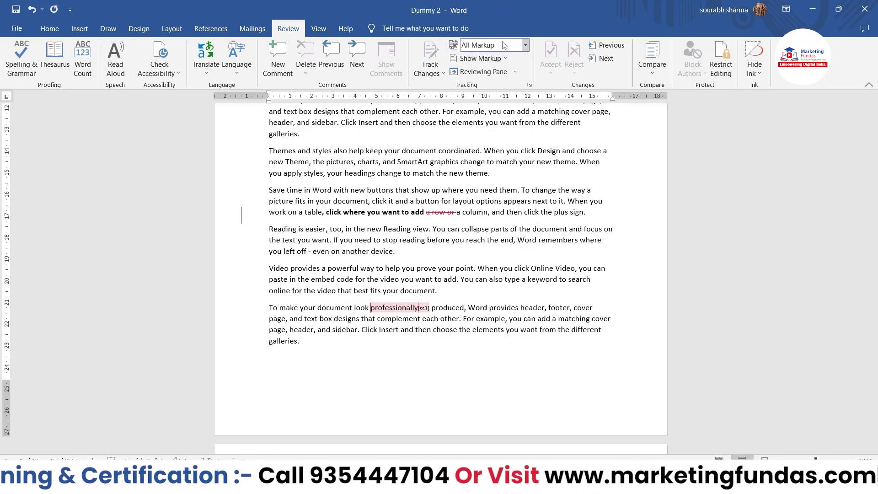
Limit the margin balloons to comments and formatting only
{"action": "left_click", "coordinate": [506, 60]}
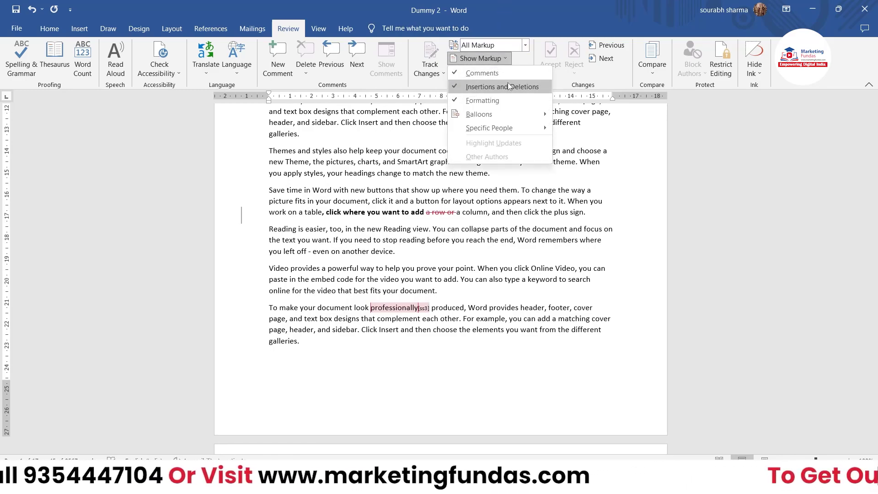
{"action": "mouse_move", "coordinate": [511, 113]}
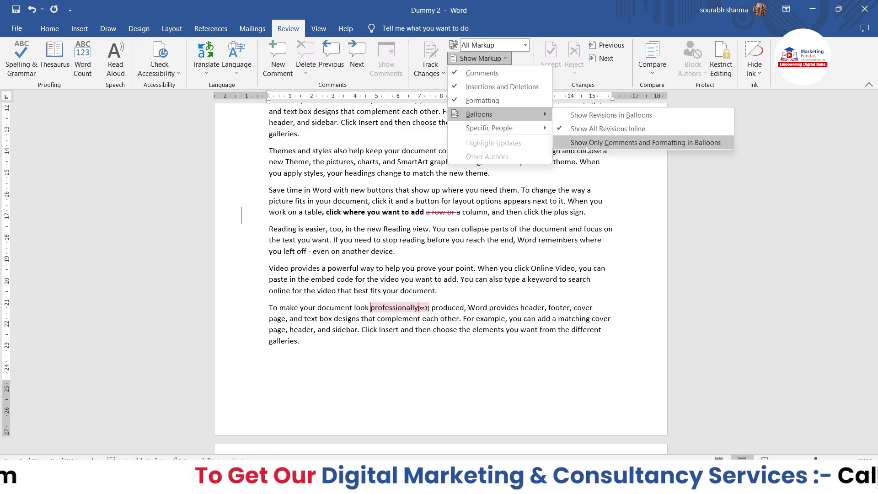
{"action": "left_click", "coordinate": [587, 143]}
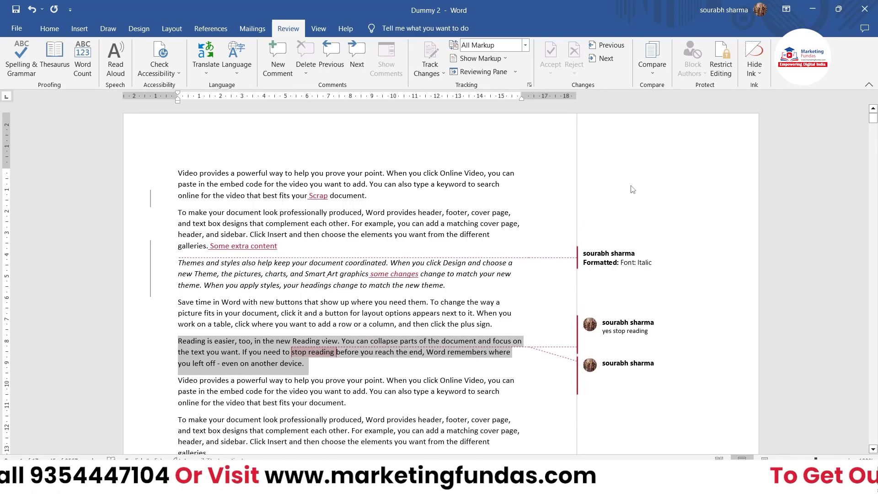
Restore all revisions in balloons and review the Specific People reviewer list without changing it
{"action": "left_click", "coordinate": [503, 58]}
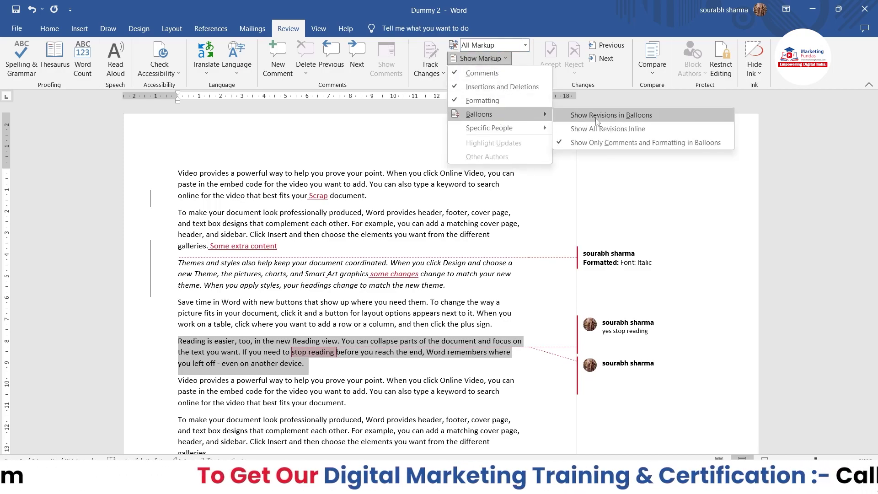
{"action": "left_click", "coordinate": [596, 122]}
{"action": "left_click", "coordinate": [498, 58]}
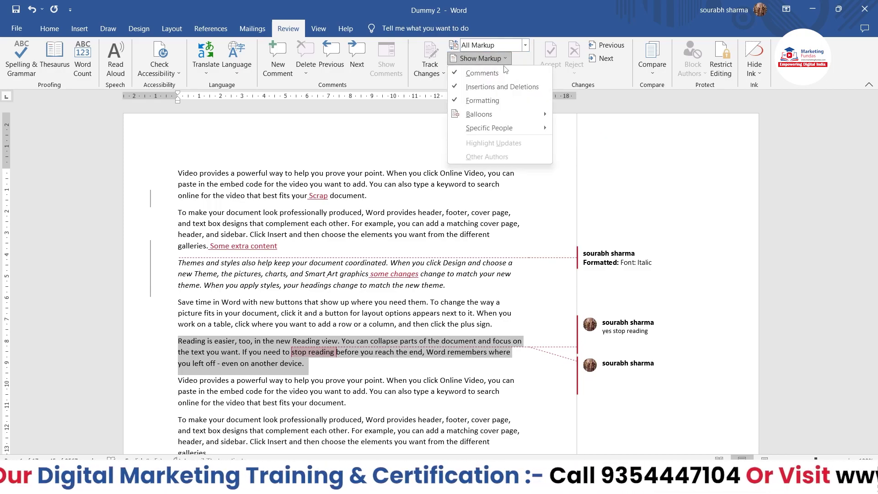
{"action": "mouse_move", "coordinate": [503, 114]}
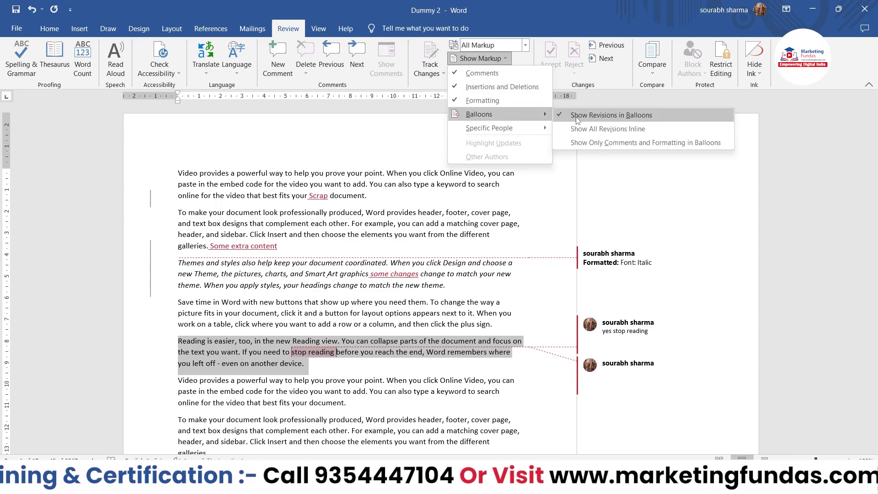
{"action": "mouse_move", "coordinate": [528, 129]}
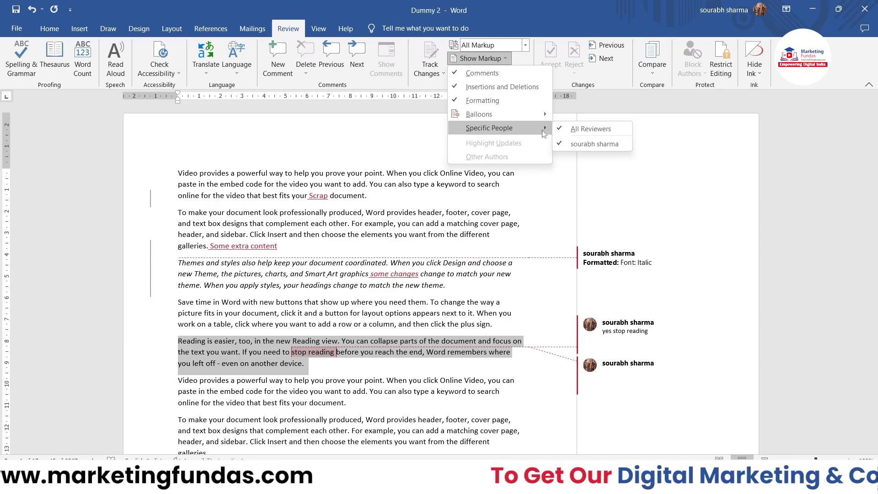
{"action": "left_click", "coordinate": [558, 209]}
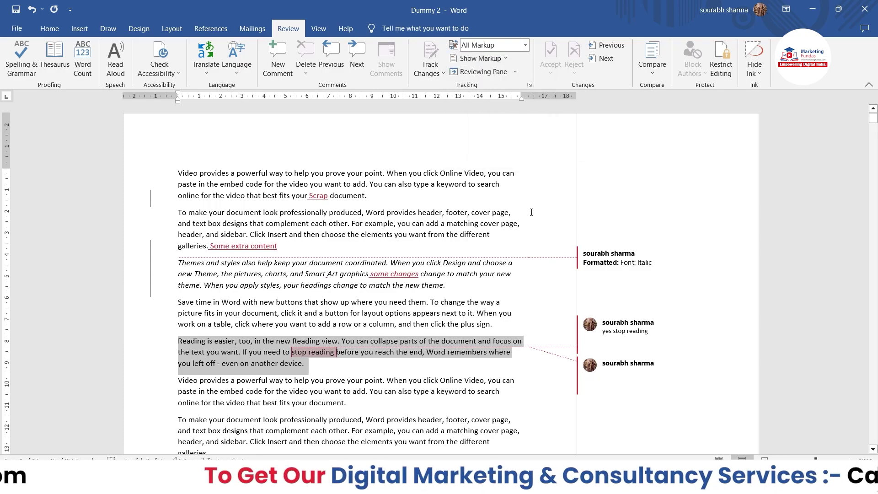
{"action": "left_click", "coordinate": [506, 74]}
{"action": "left_click", "coordinate": [514, 72]}
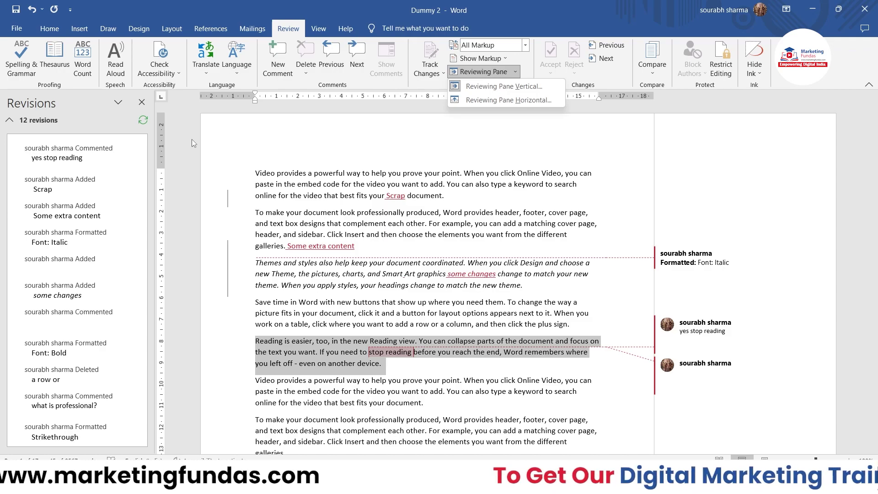
{"action": "scroll", "coordinate": [90, 284], "scroll_direction": "down", "scroll_amount": 2}
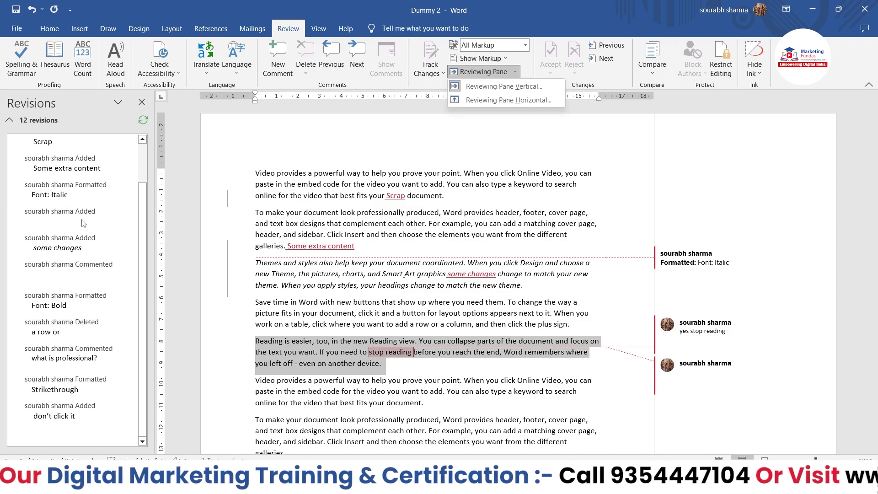
{"action": "scroll", "coordinate": [84, 224], "scroll_direction": "up", "scroll_amount": 2}
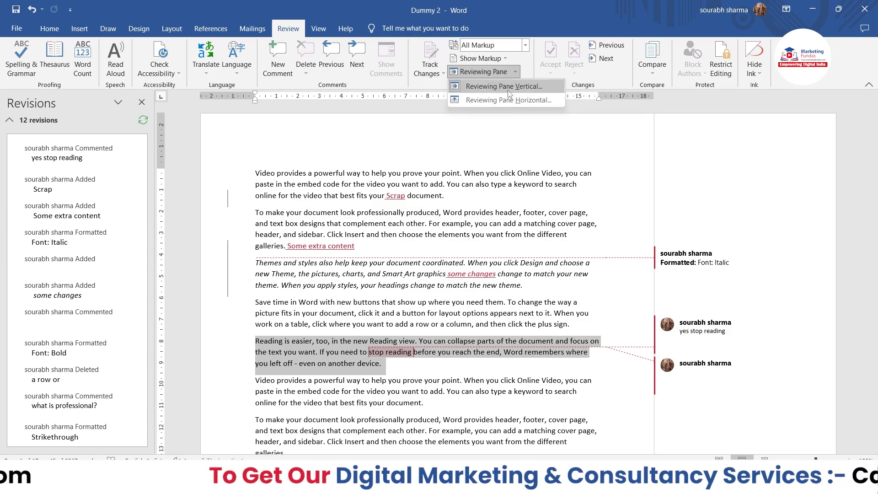
{"action": "left_click", "coordinate": [498, 87]}
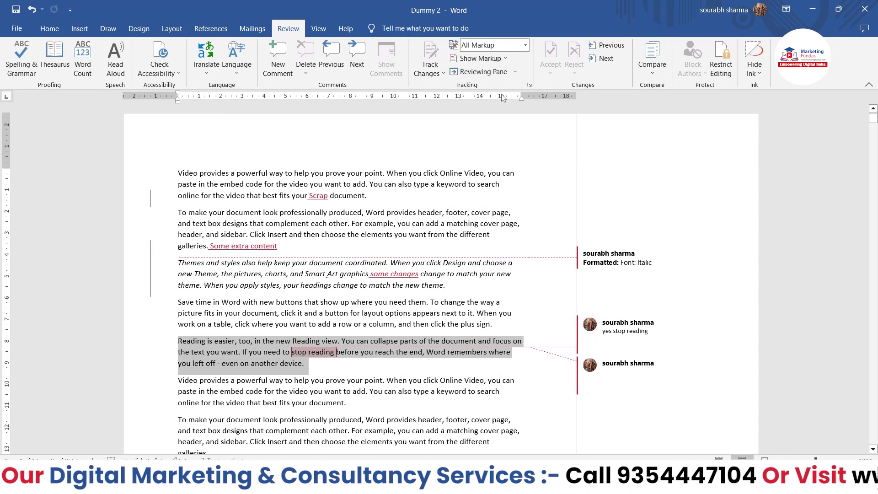
{"action": "left_click", "coordinate": [514, 72]}
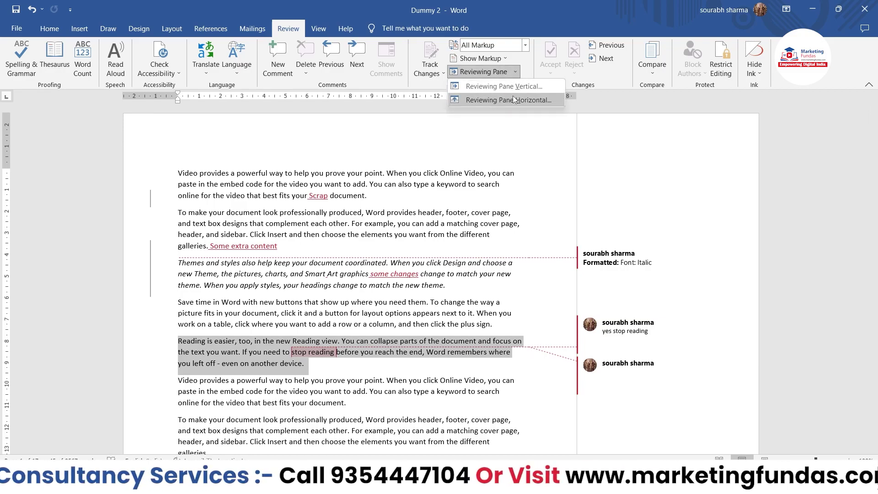
{"action": "left_click", "coordinate": [515, 86]}
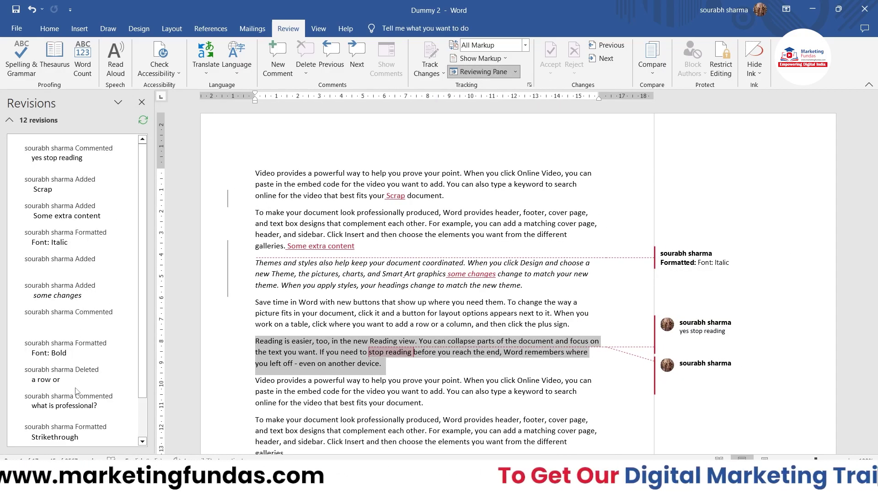
{"action": "scroll", "coordinate": [76, 391], "scroll_direction": "down", "scroll_amount": 2}
{"action": "scroll", "coordinate": [76, 391], "scroll_direction": "down", "scroll_amount": 2}
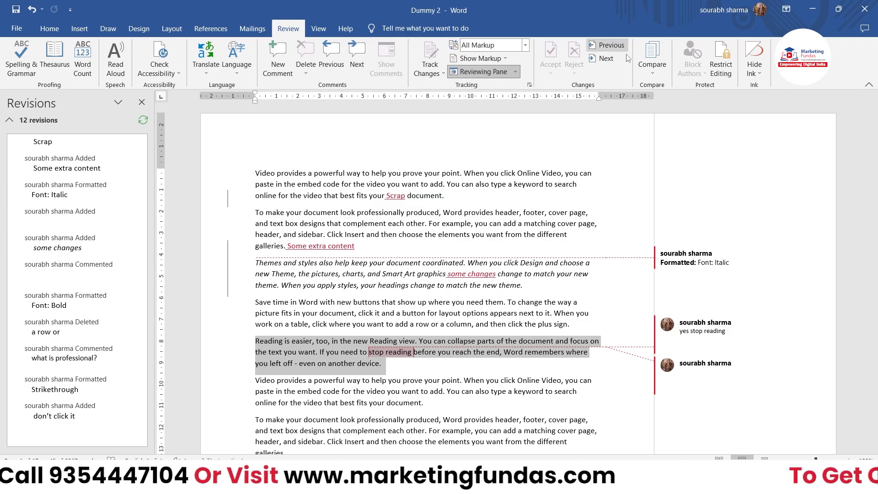
Step back through six tracked changes to the earliest one, the 'Scrap' insertion
{"action": "left_click", "coordinate": [597, 44]}
{"action": "left_click", "coordinate": [597, 44]}
{"action": "left_click", "coordinate": [597, 45]}
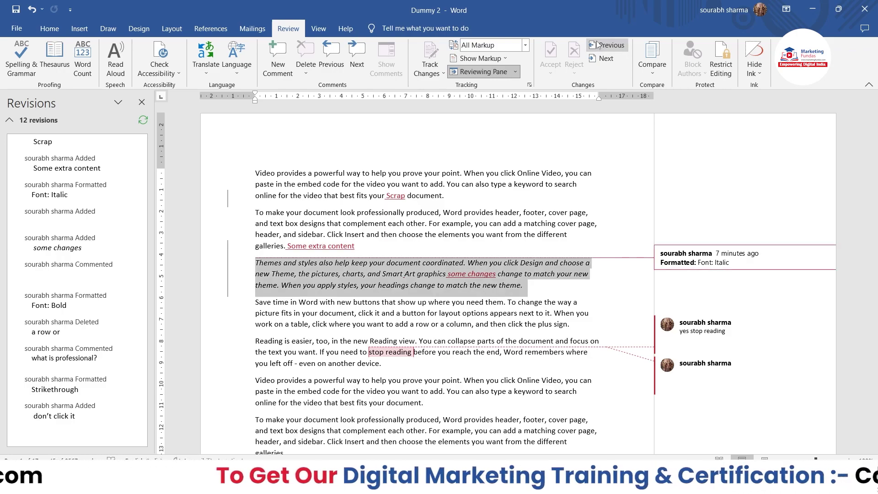
{"action": "left_click", "coordinate": [598, 44]}
{"action": "left_click", "coordinate": [597, 44]}
{"action": "left_click", "coordinate": [598, 44]}
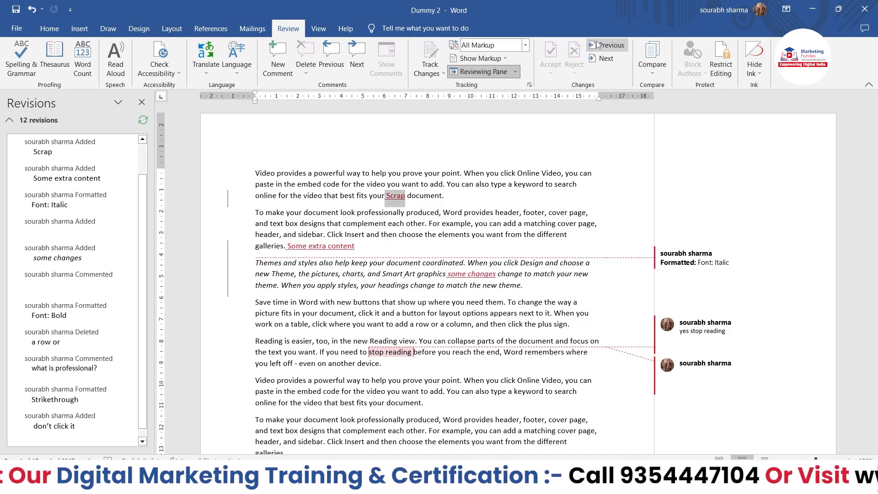
Advance through every revision, from 'Some extra content' to 'don't click it', wrapping to 'stop reading'
{"action": "left_click", "coordinate": [600, 59]}
{"action": "left_click", "coordinate": [600, 61]}
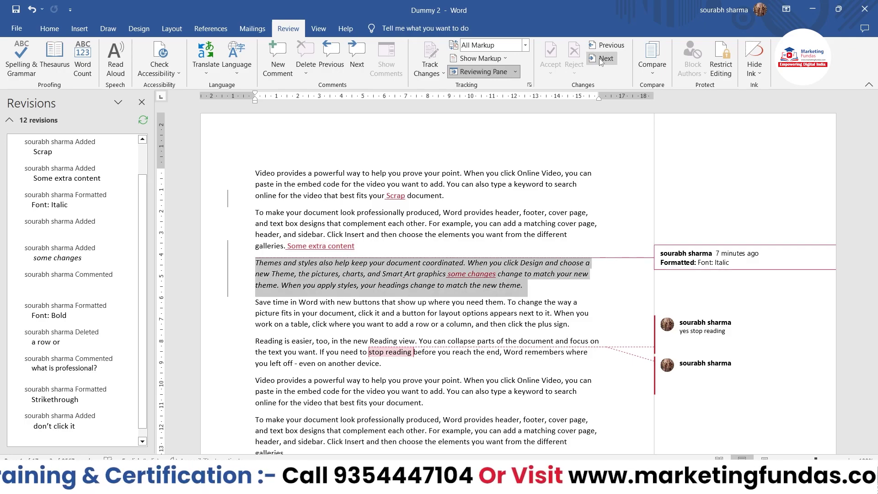
{"action": "left_click", "coordinate": [600, 60]}
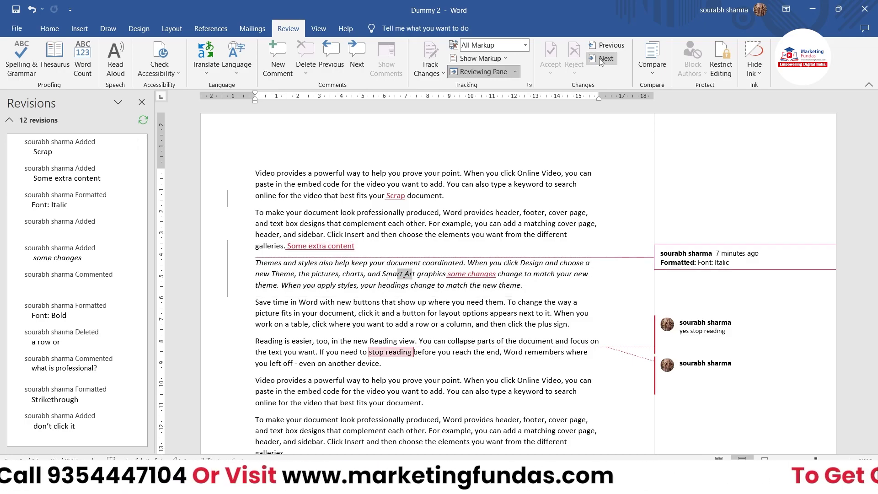
{"action": "left_click", "coordinate": [601, 61]}
{"action": "left_click", "coordinate": [600, 61]}
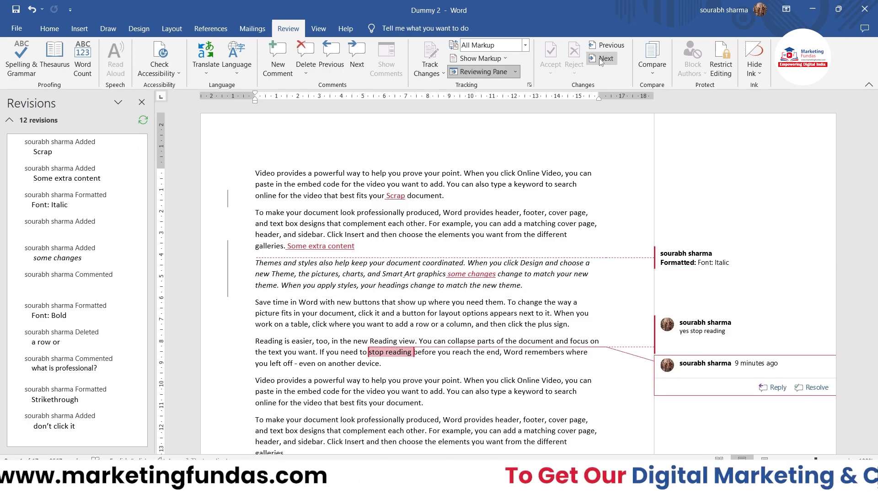
{"action": "left_click", "coordinate": [601, 61]}
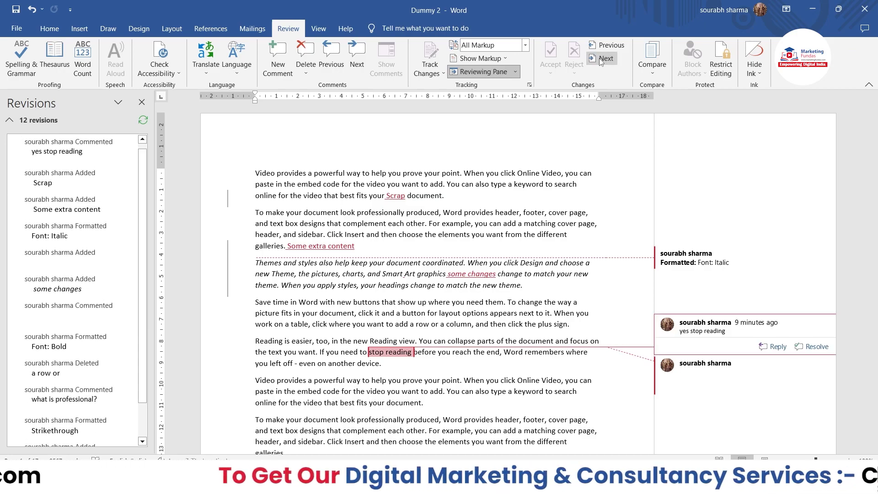
{"action": "left_click", "coordinate": [601, 61]}
{"action": "left_click", "coordinate": [601, 61]}
{"action": "left_click", "coordinate": [600, 61]}
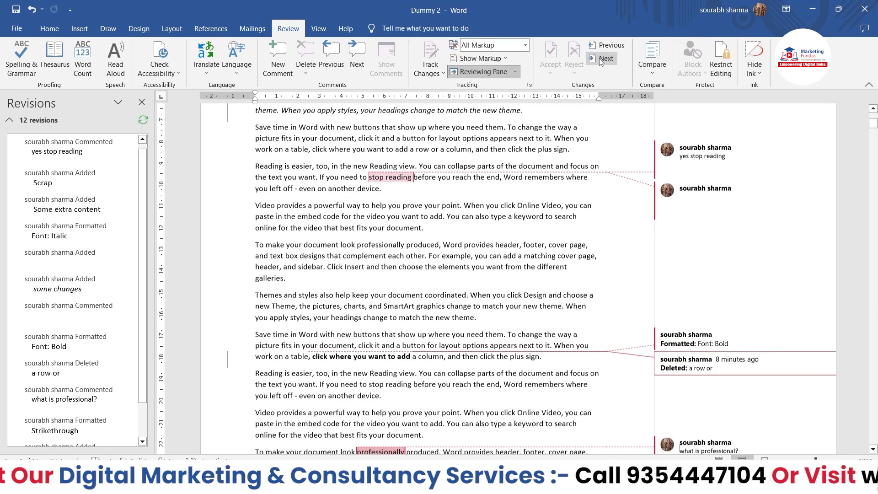
{"action": "left_click", "coordinate": [600, 61]}
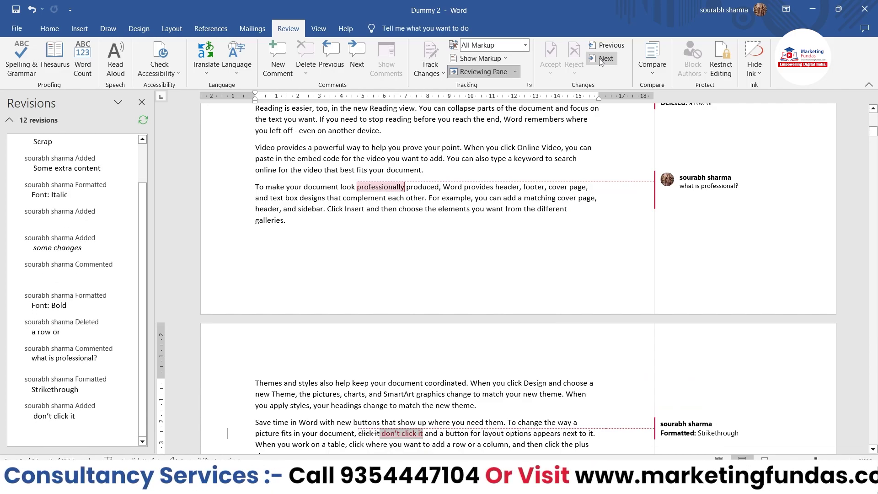
{"action": "left_click", "coordinate": [600, 61]}
{"action": "left_click", "coordinate": [600, 61]}
Step back three revisions, past the 'what is professional?' comment
{"action": "left_click", "coordinate": [594, 48]}
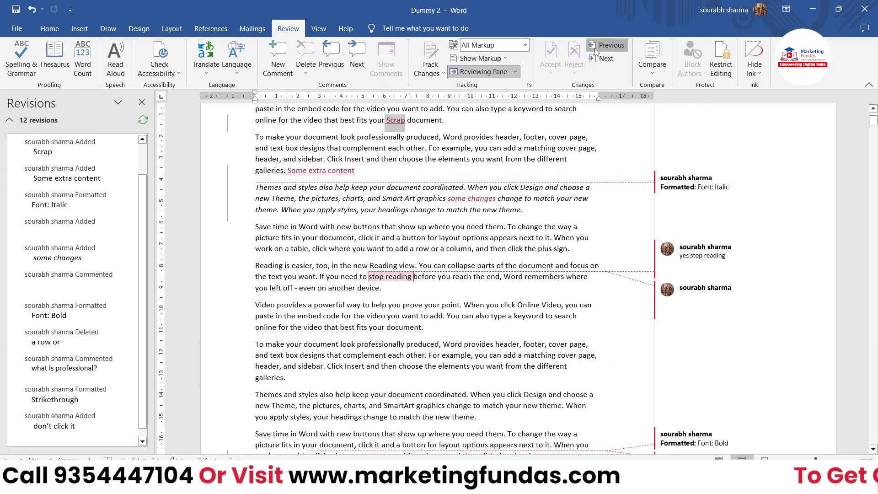
{"action": "left_click", "coordinate": [594, 48]}
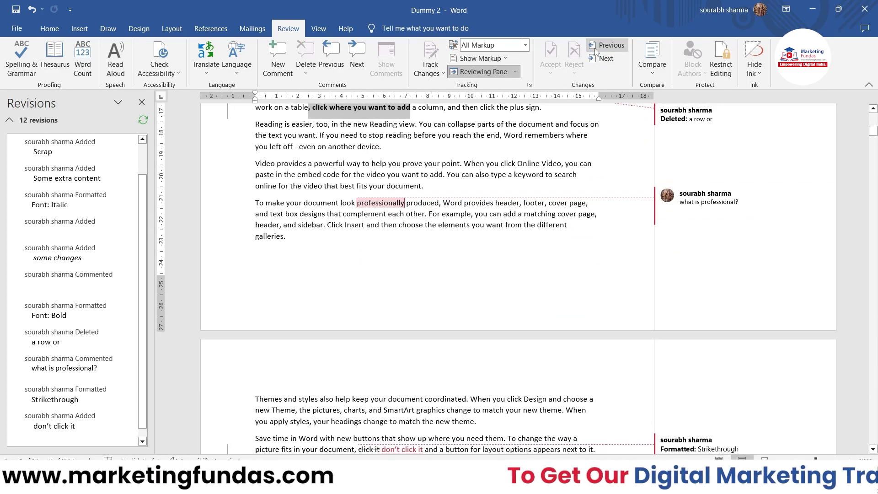
{"action": "left_click", "coordinate": [593, 47]}
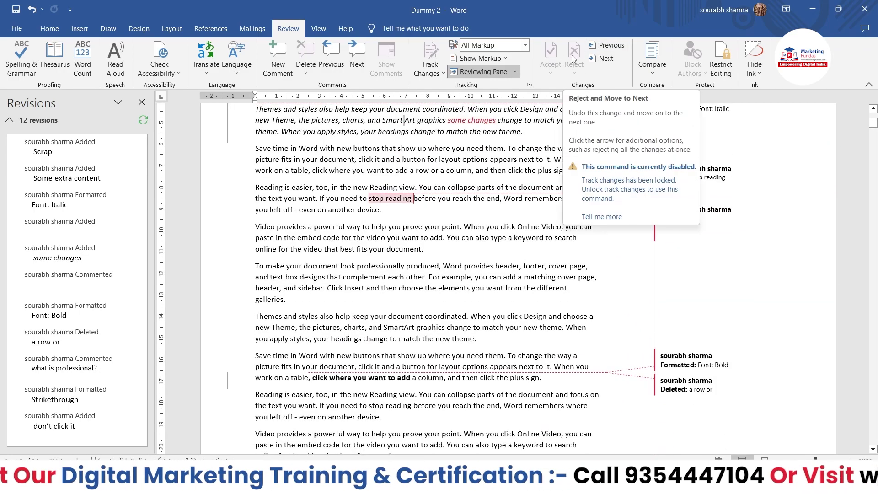
Unlock change tracking by entering the tracking password in the Unlock Tracking dialog
{"action": "scroll", "coordinate": [525, 187], "scroll_direction": "up", "scroll_amount": 4}
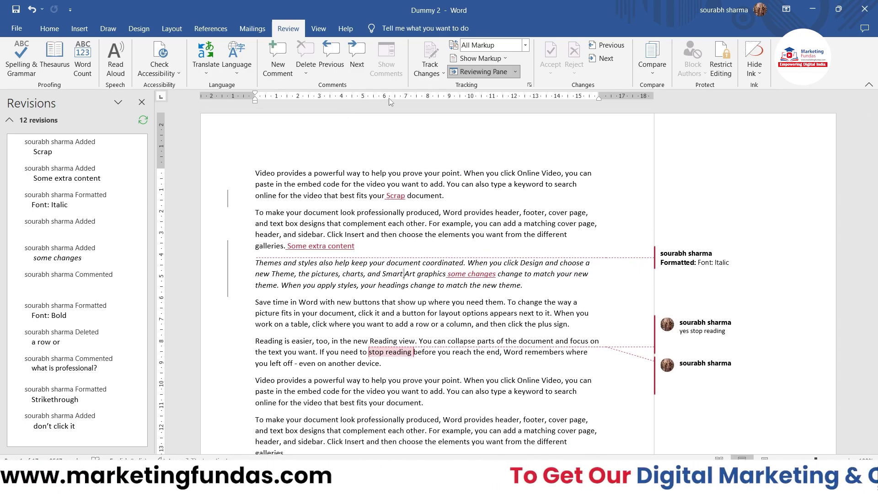
{"action": "left_click", "coordinate": [432, 77]}
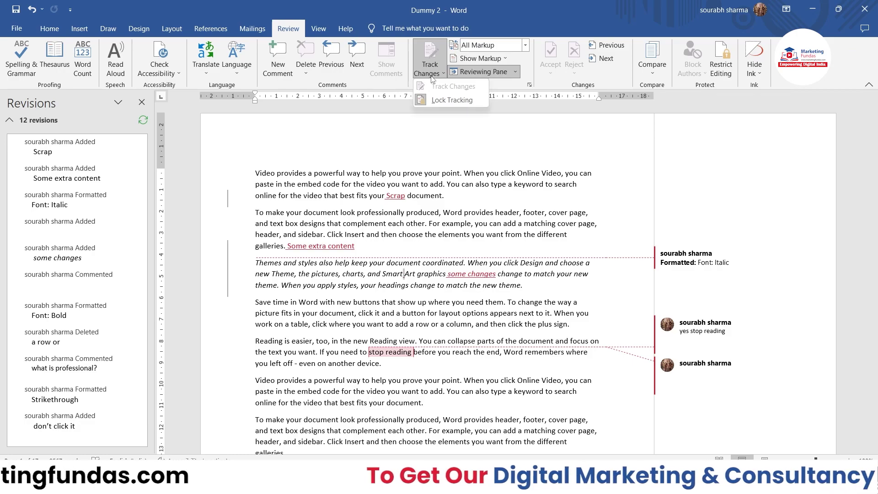
{"action": "left_click", "coordinate": [448, 102]}
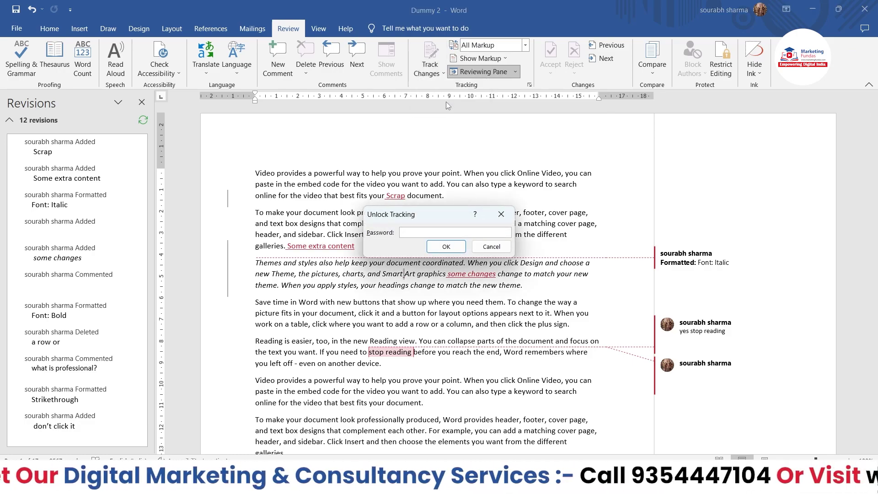
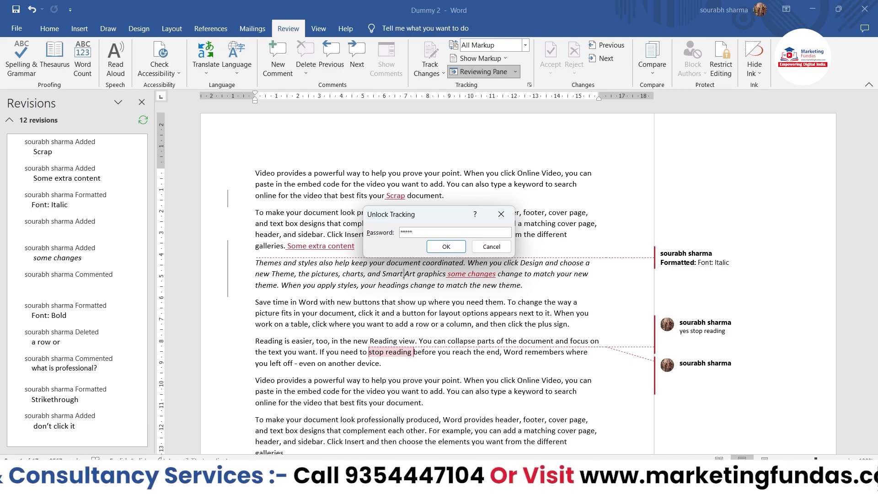
{"action": "left_click", "coordinate": [446, 248]}
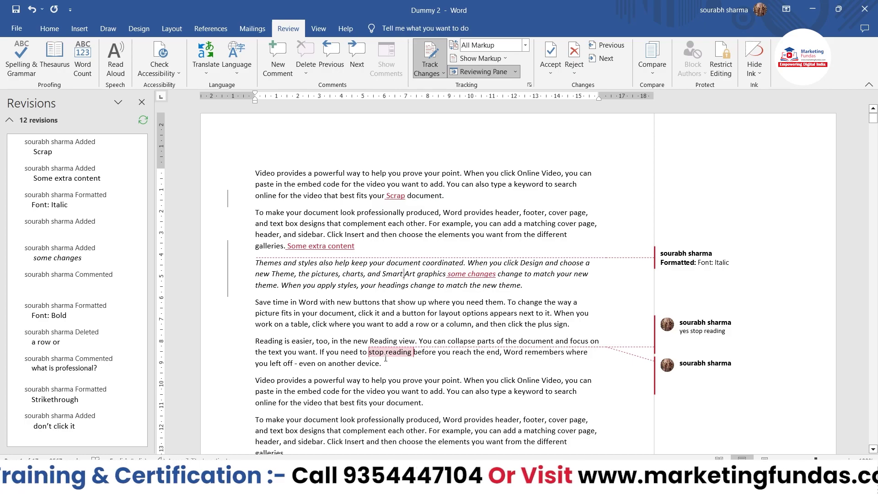
{"action": "scroll", "coordinate": [386, 359], "scroll_direction": "down", "scroll_amount": 1}
{"action": "left_click", "coordinate": [397, 317]}
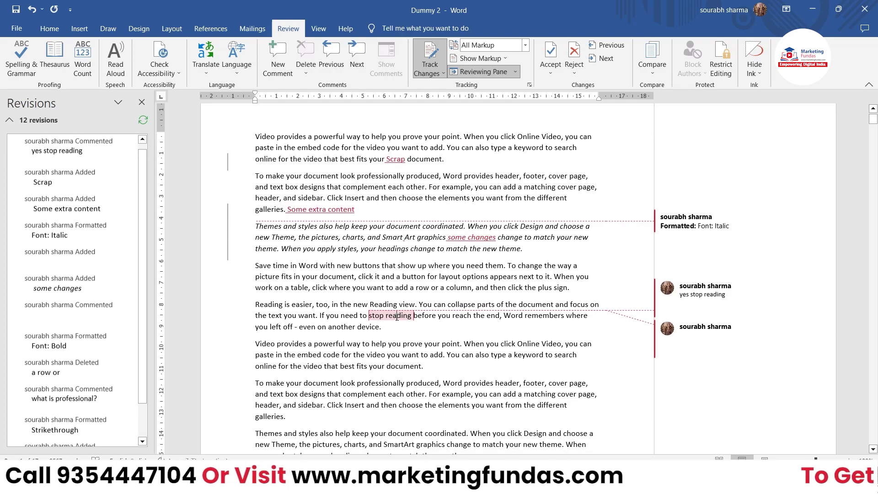
{"action": "left_click", "coordinate": [554, 68]}
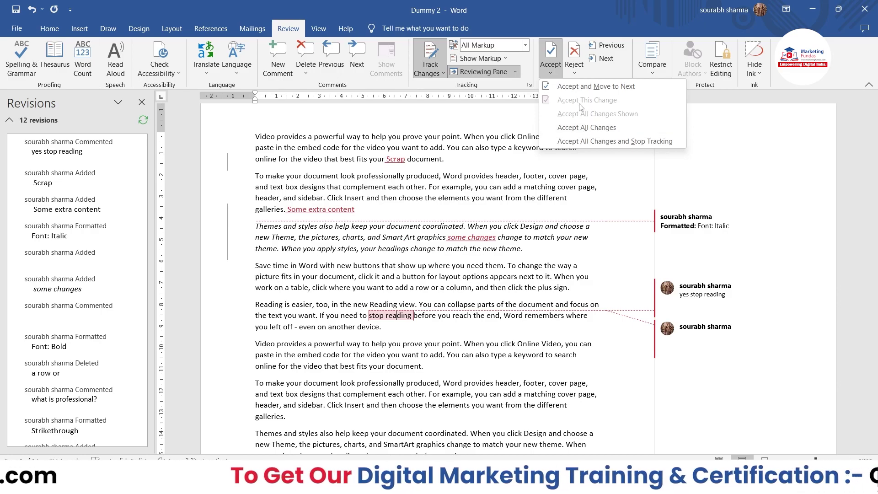
{"action": "key", "text": "Escape"}
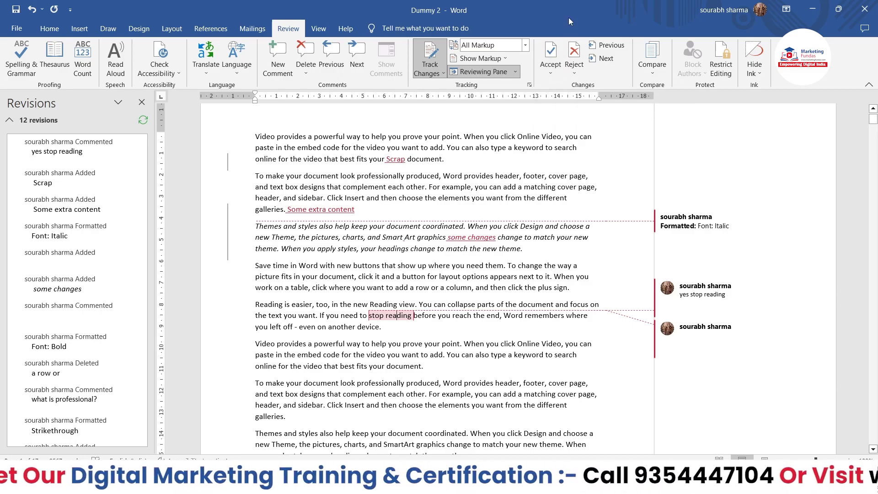
{"action": "left_click", "coordinate": [557, 49]}
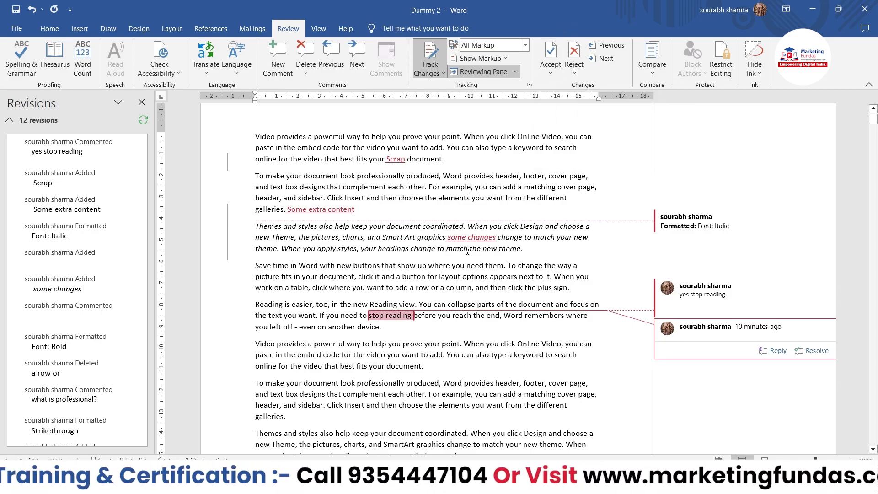
{"action": "left_click", "coordinate": [552, 50]}
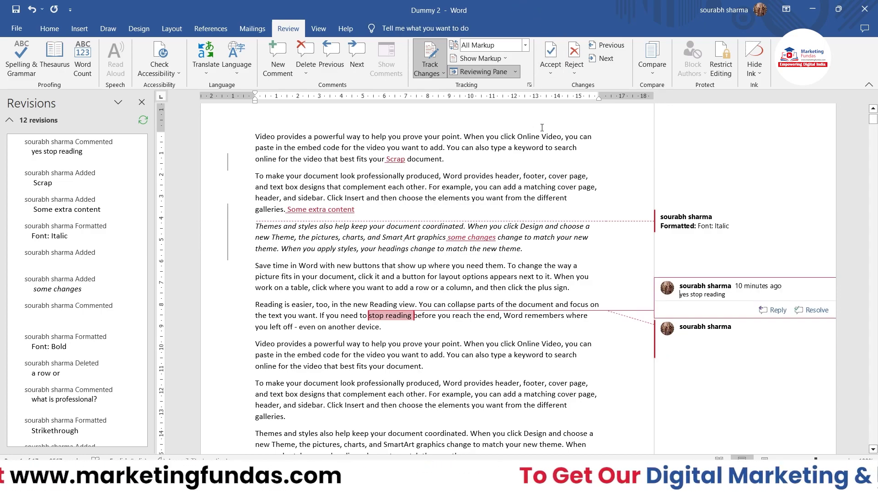
{"action": "scroll", "coordinate": [416, 327], "scroll_direction": "down", "scroll_amount": 5}
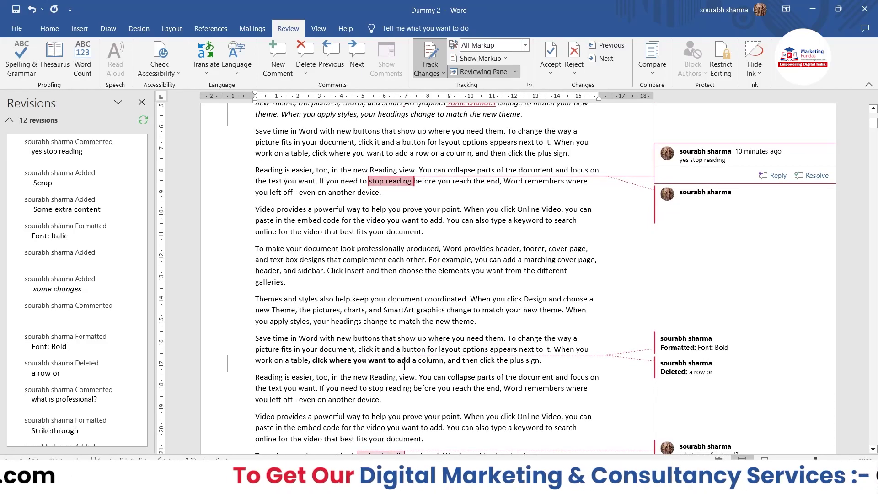
{"action": "left_click", "coordinate": [399, 362]}
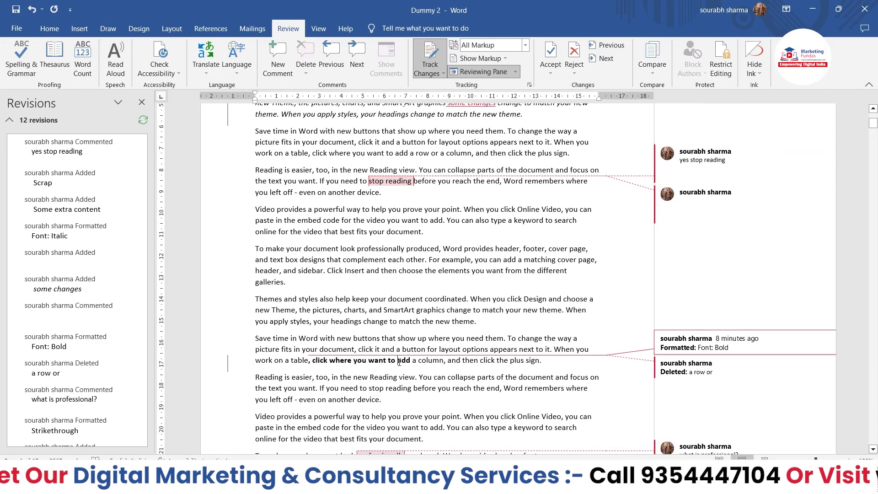